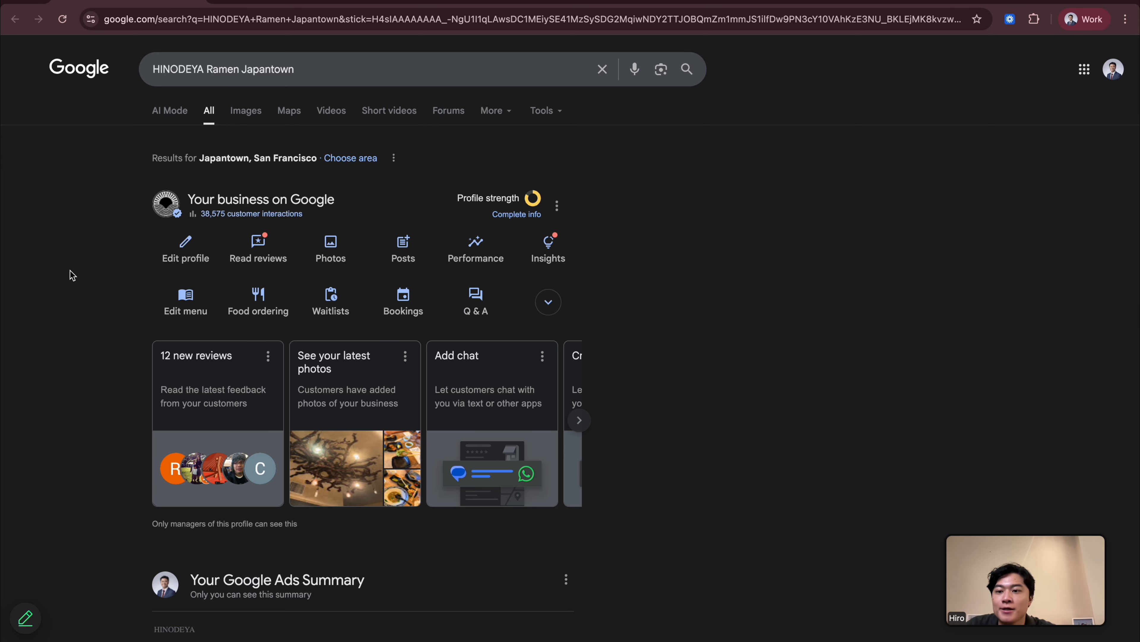
- Open the HINODEYA Ramen Japantown profile for editing and review its name, categories, description, opening date and contact information
left_click(186, 264)
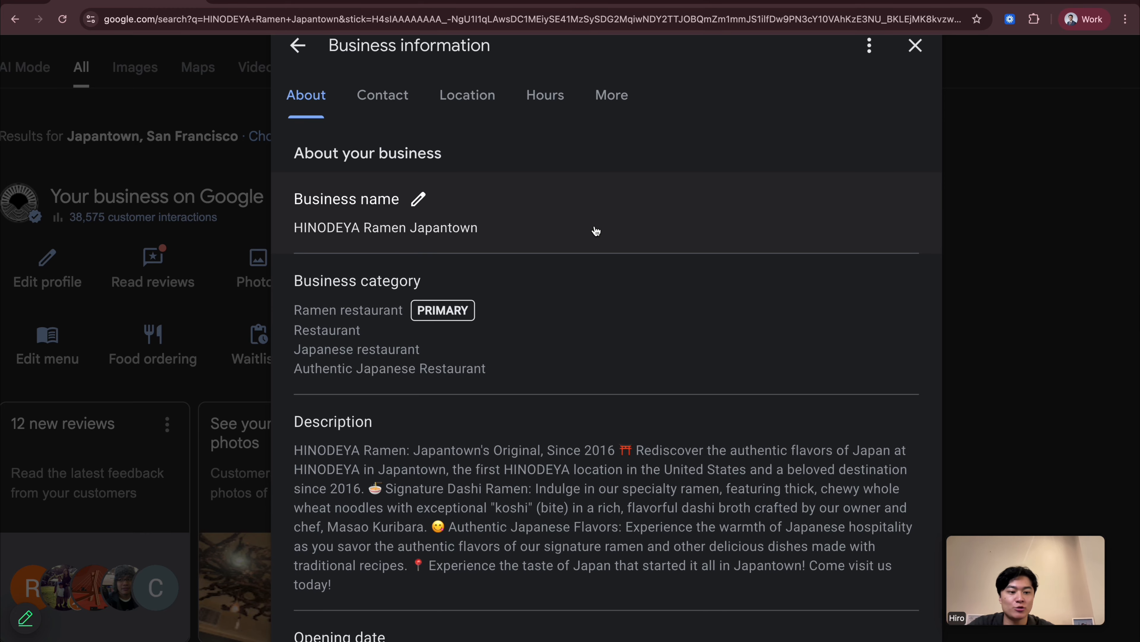
scroll(561, 287, "down", 2)
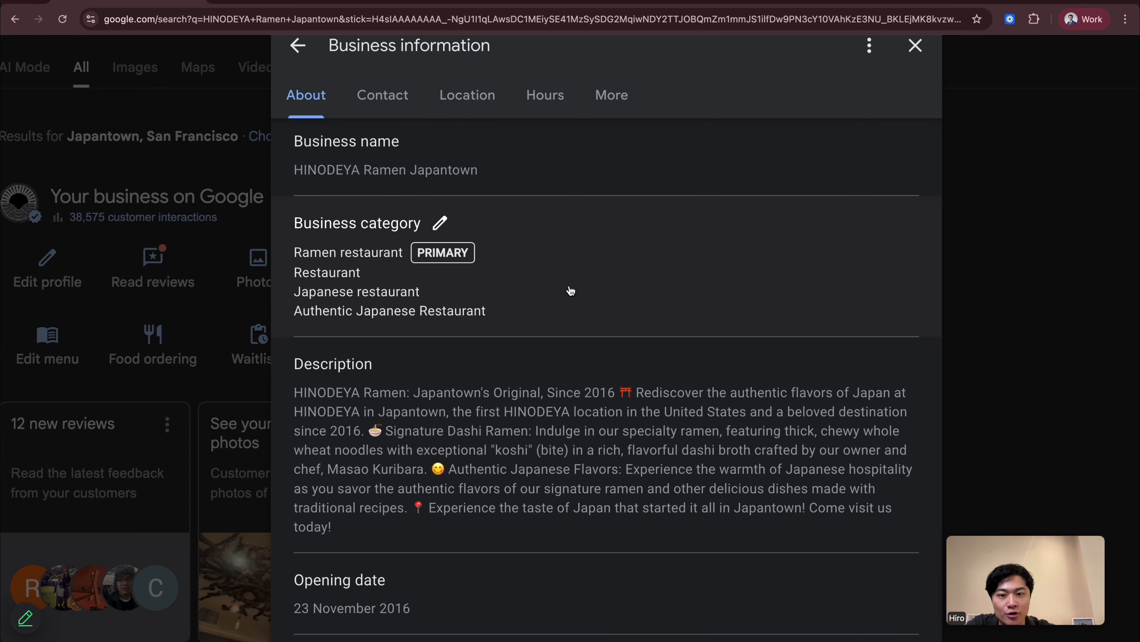
scroll(570, 291, "down", 4)
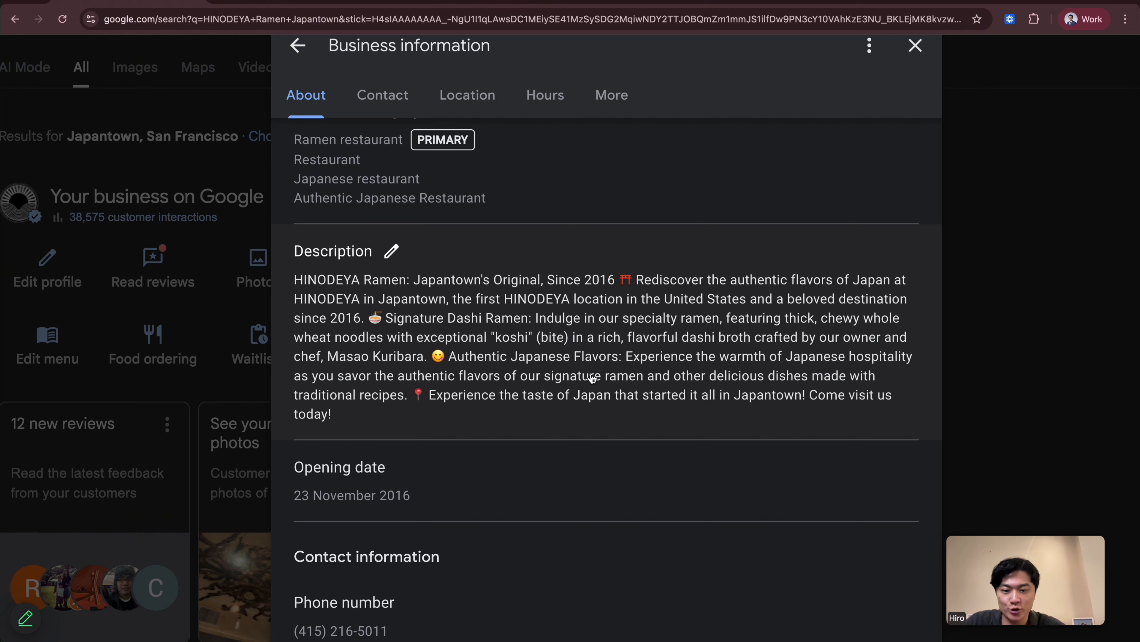
scroll(592, 379, "down", 5)
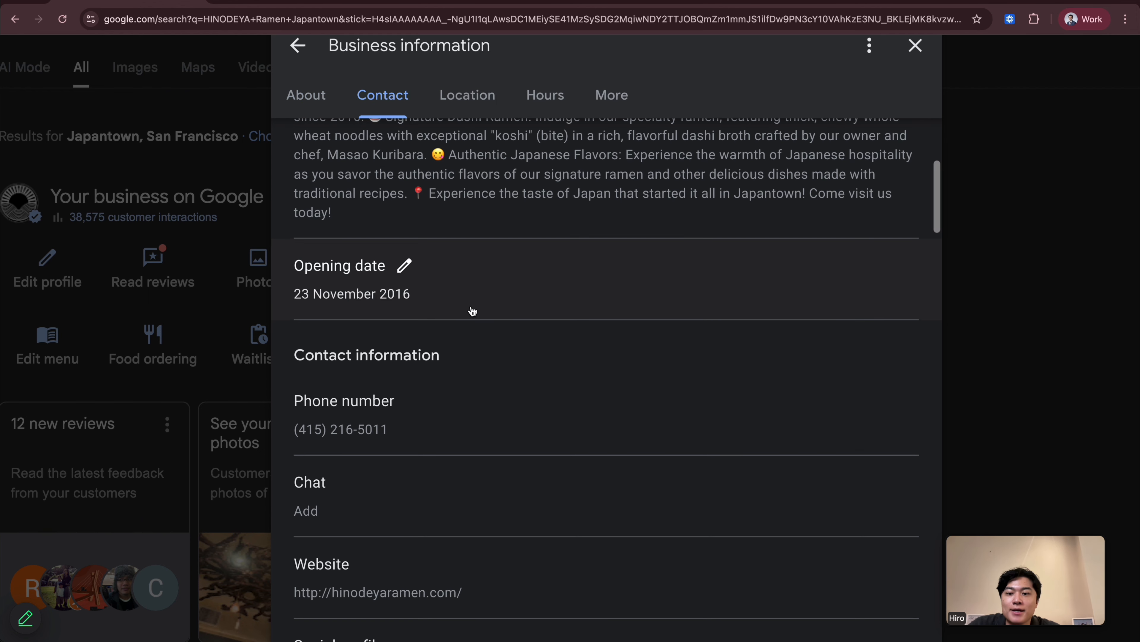
scroll(472, 311, "down", 1)
scroll(449, 397, "down", 2)
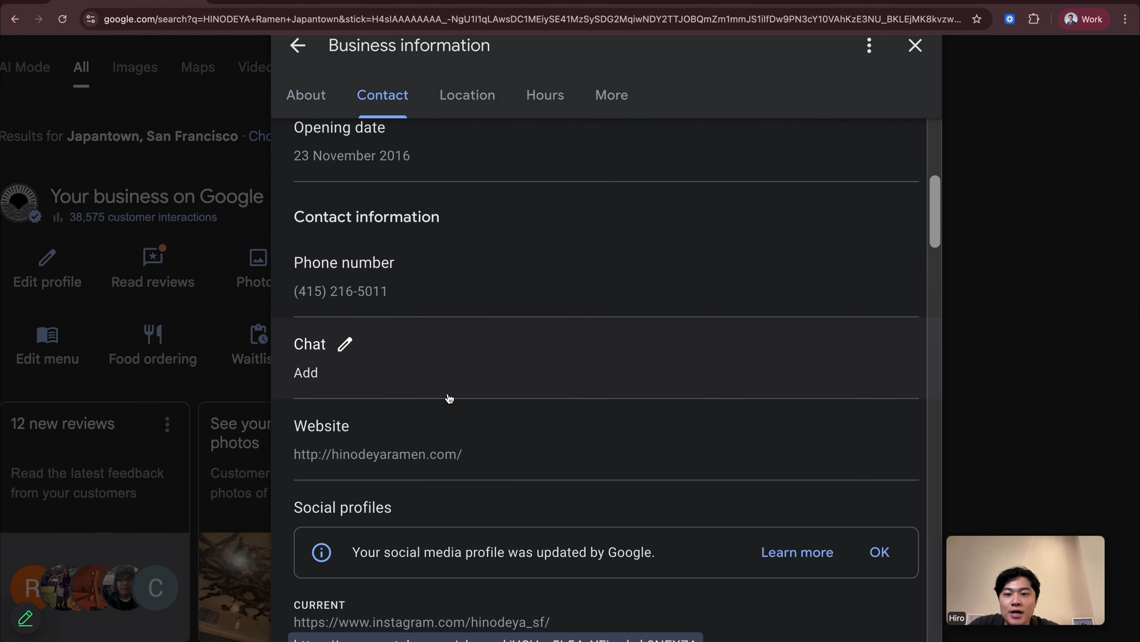
scroll(458, 351, "down", 1)
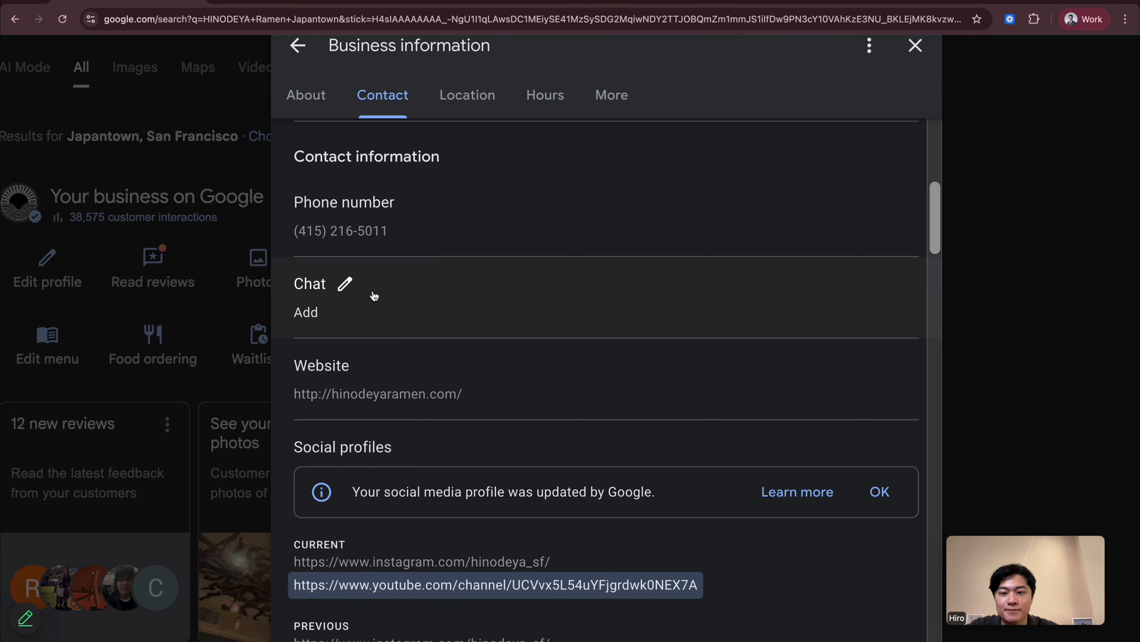
- Open the social profiles for editing and save the listed YouTube and Instagram links
scroll(374, 295, "down", 3)
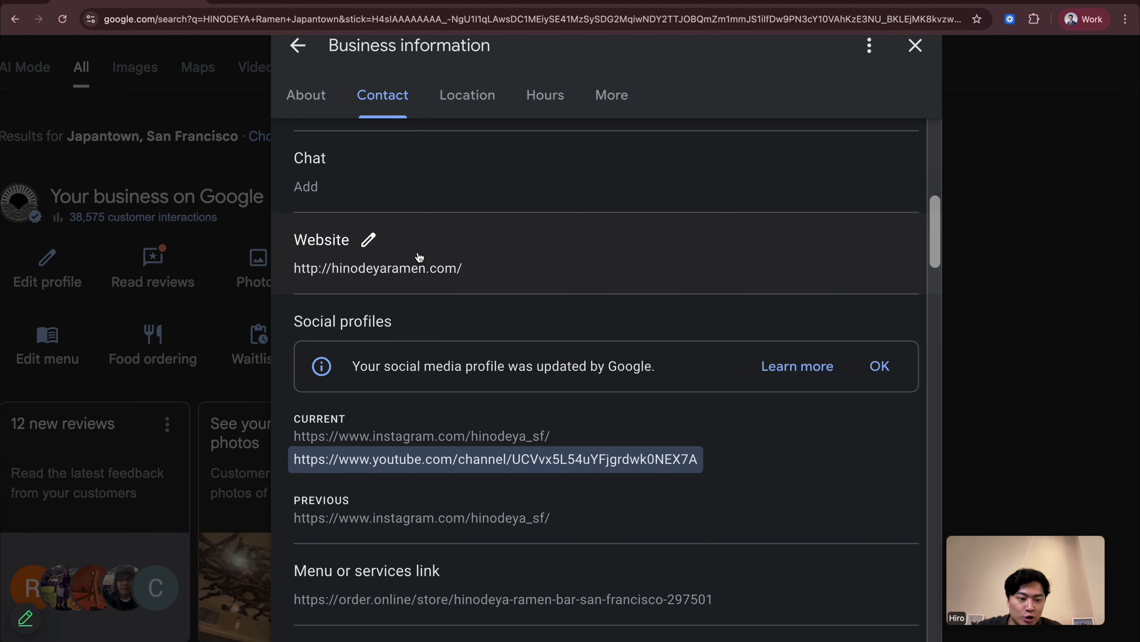
left_click(429, 302)
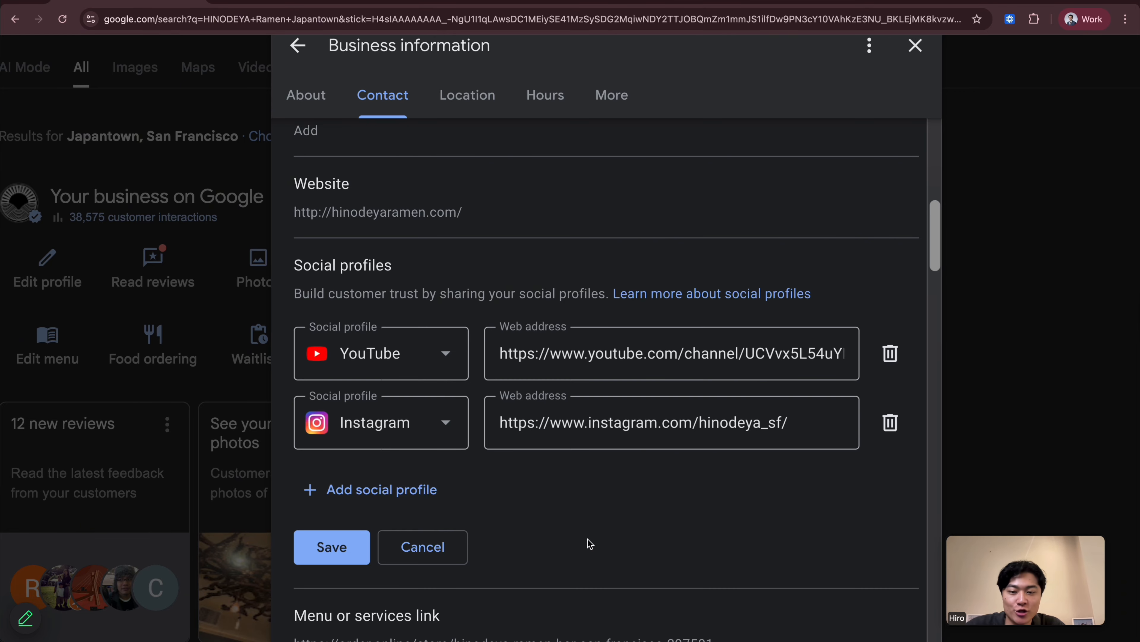
left_click(331, 547)
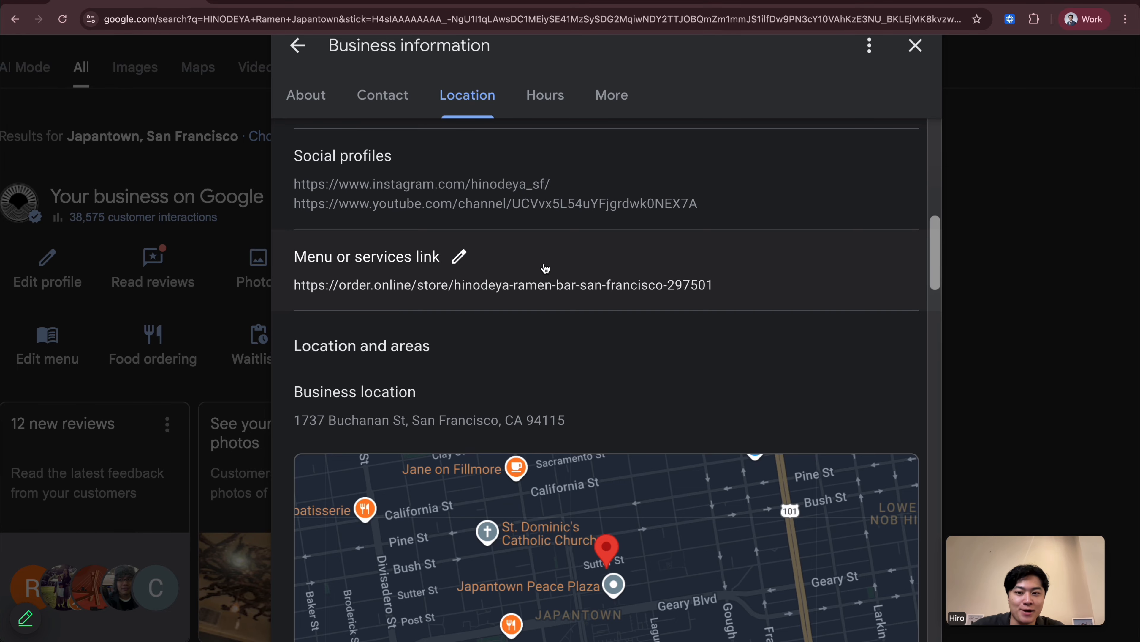
- Review the business location, service area, opening hours, special hours and the additional hours types
scroll(545, 268, "down", 5)
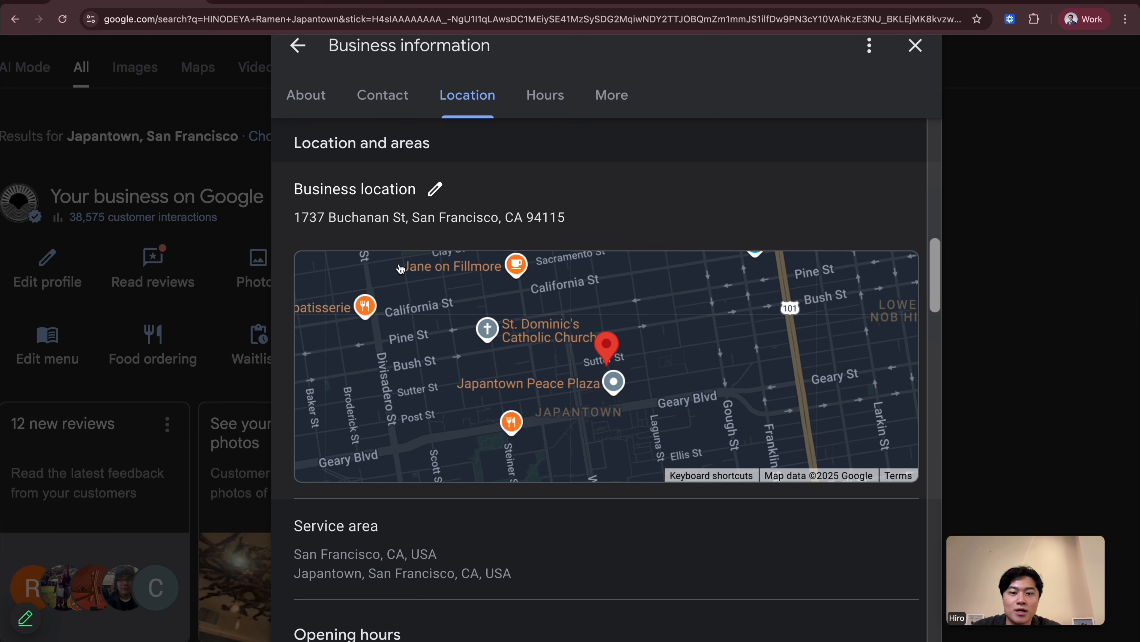
scroll(583, 427, "down", 1)
scroll(476, 507, "down", 1)
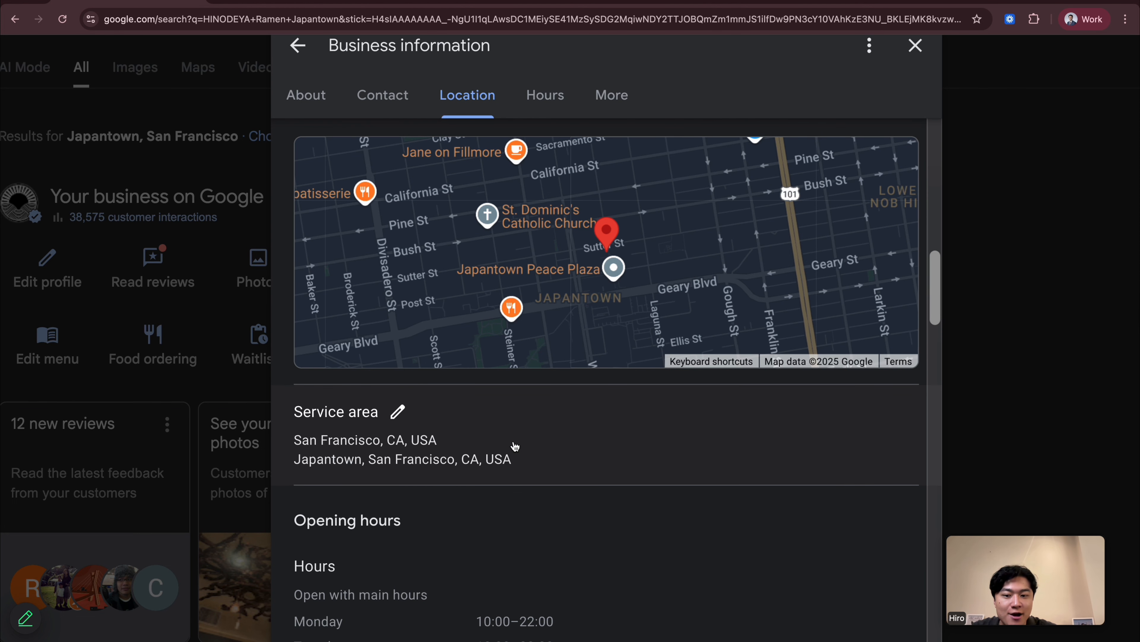
scroll(515, 446, "down", 8)
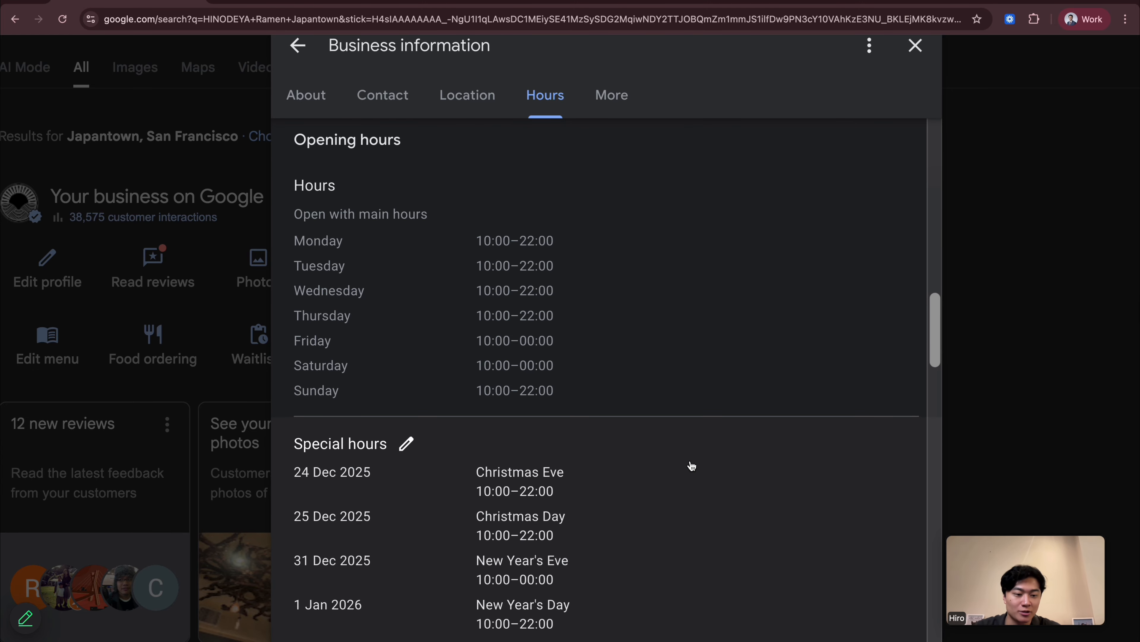
scroll(691, 466, "down", 10)
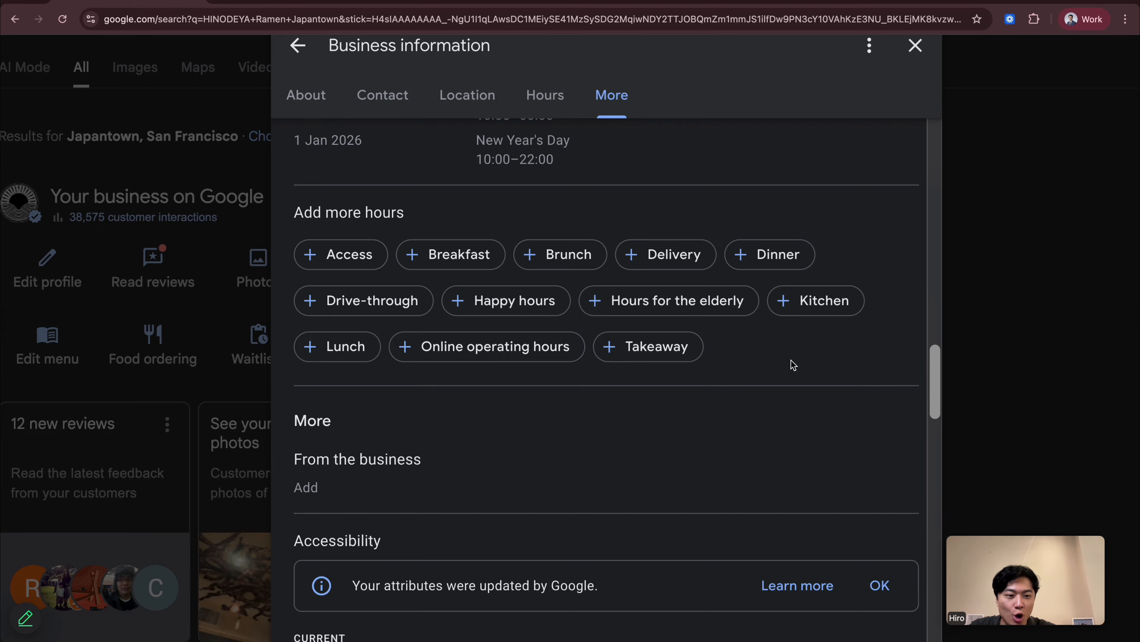
scroll(793, 365, "down", 3)
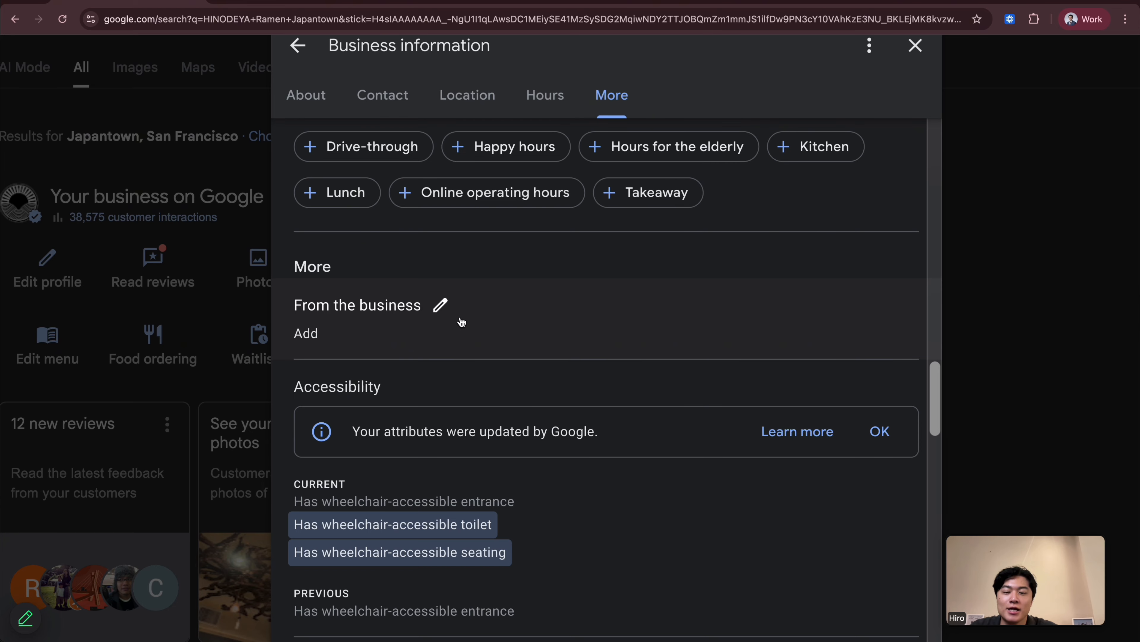
- Open the From the business attributes and review the ownership, accessibility, amenities and children options
left_click(448, 314)
scroll(448, 373, "down", 4)
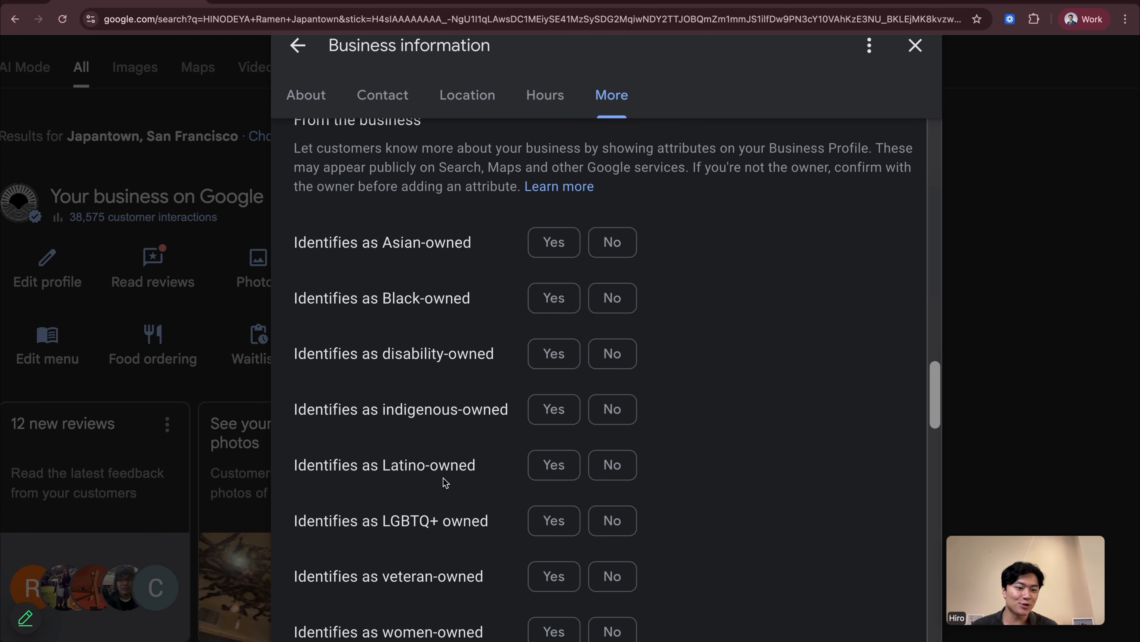
scroll(443, 477, "down", 6)
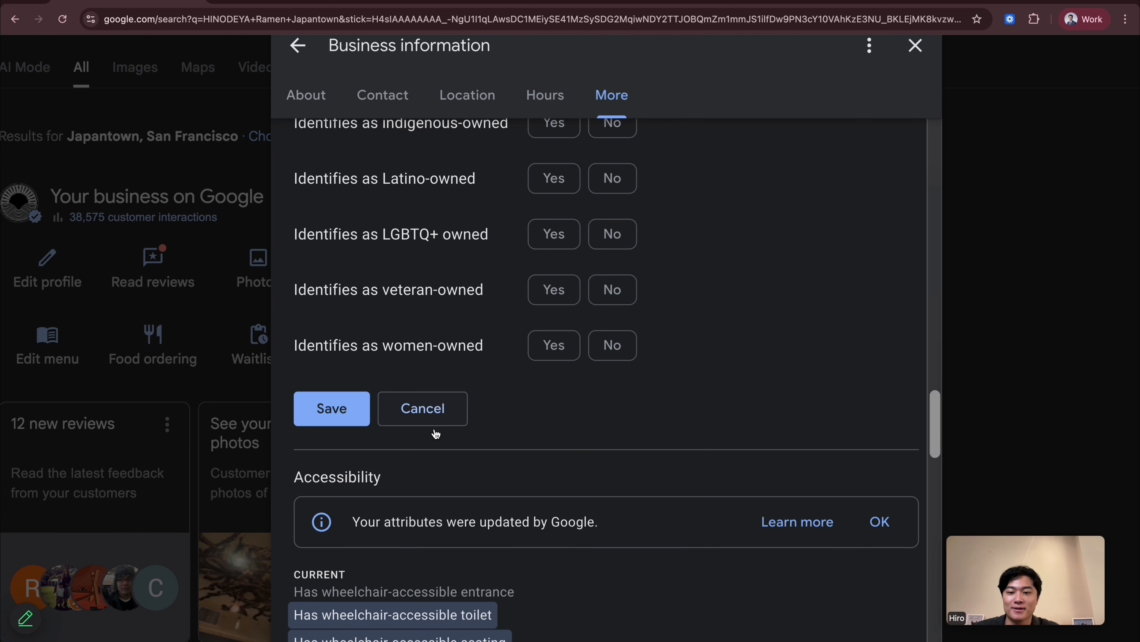
scroll(434, 432, "down", 6)
scroll(595, 363, "down", 1)
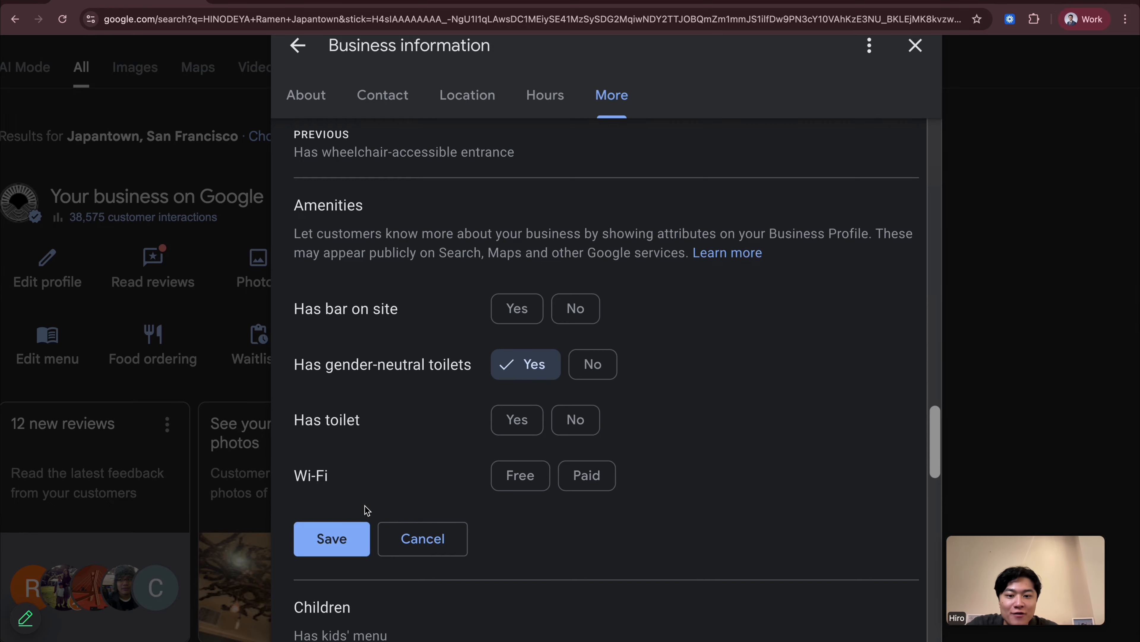
scroll(366, 539, "down", 7)
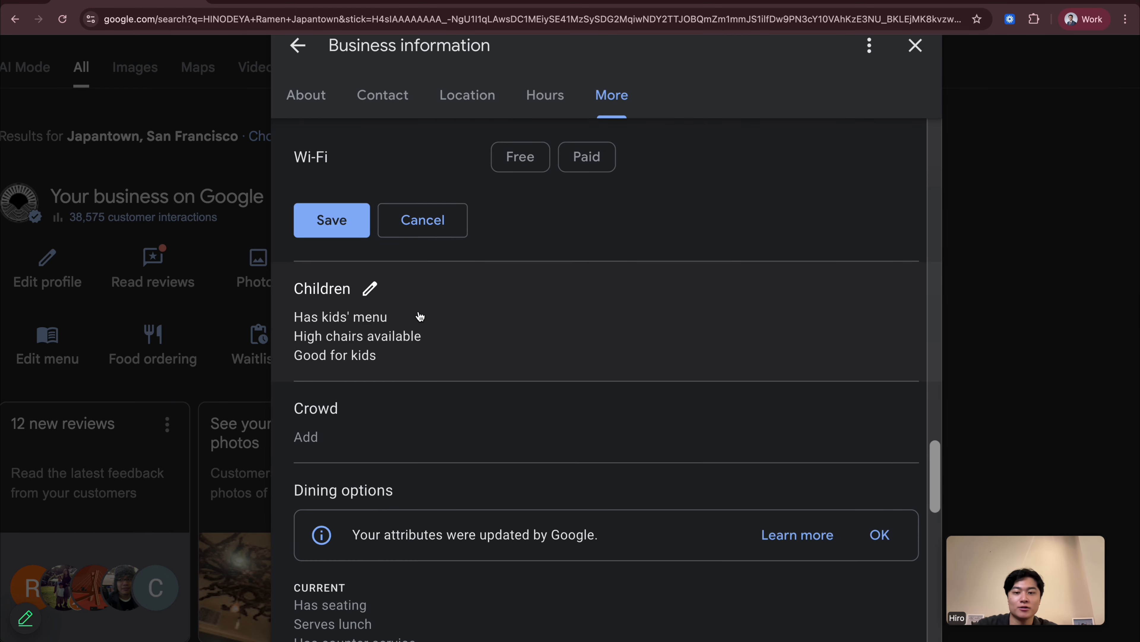
scroll(432, 358, "down", 3)
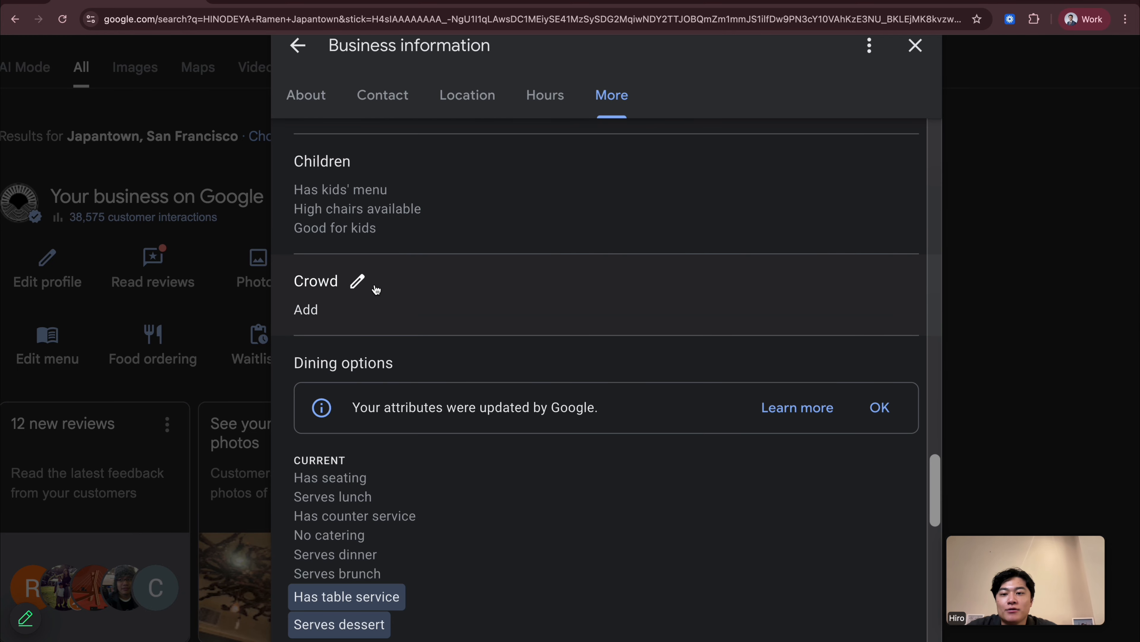
- Open the Crowd attributes and review them along with the dining options and highlights
left_click(357, 282)
scroll(381, 350, "up", 1)
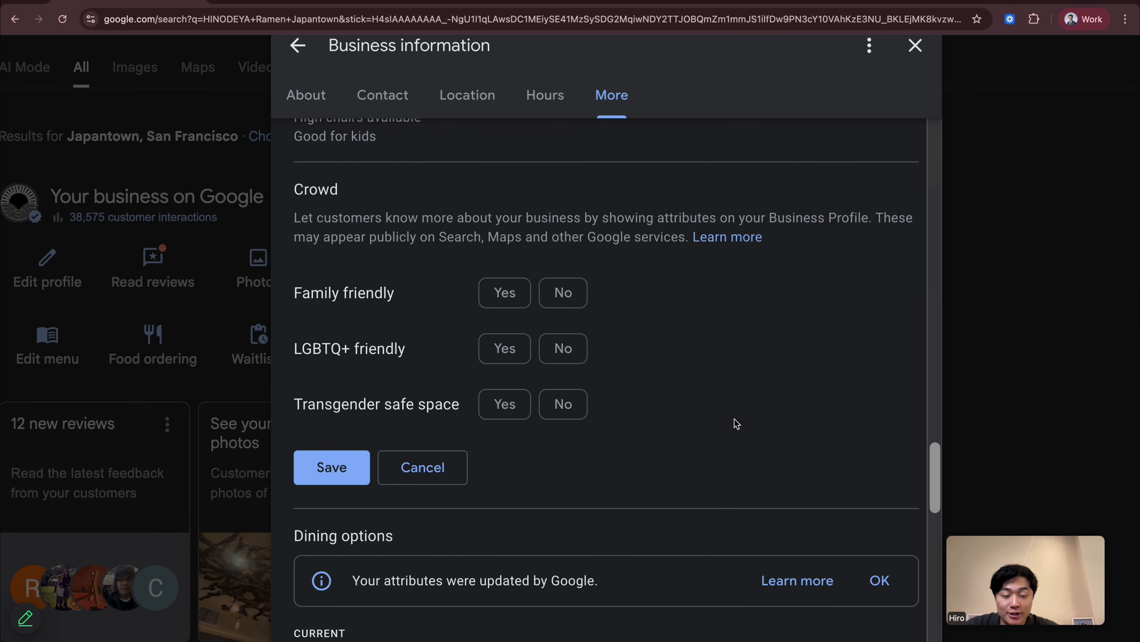
scroll(734, 420, "down", 10)
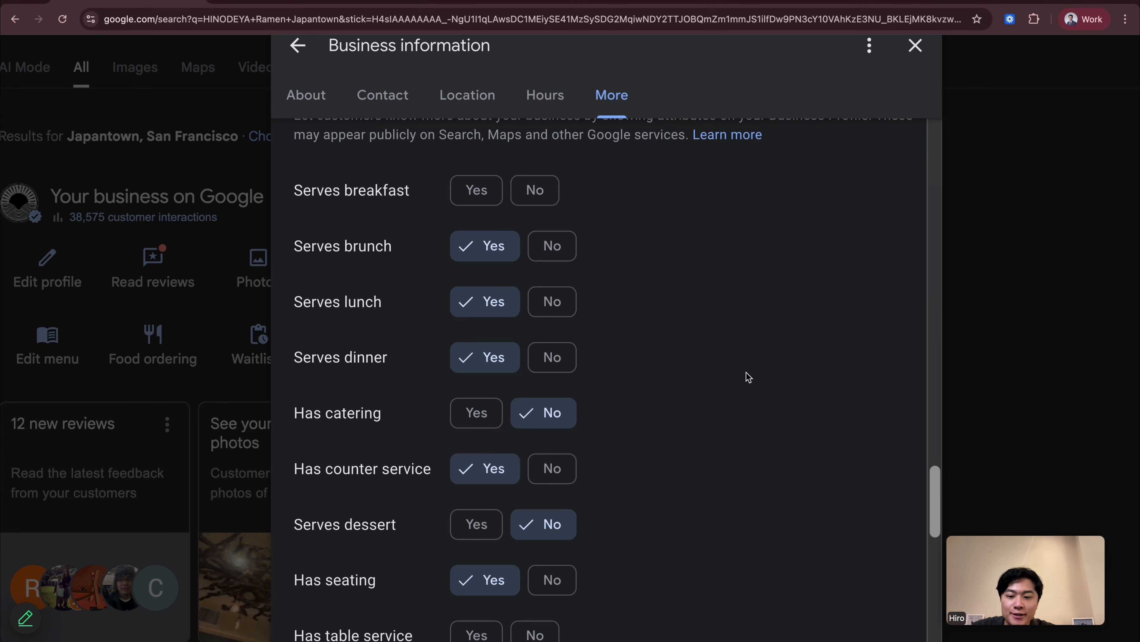
scroll(748, 376, "down", 10)
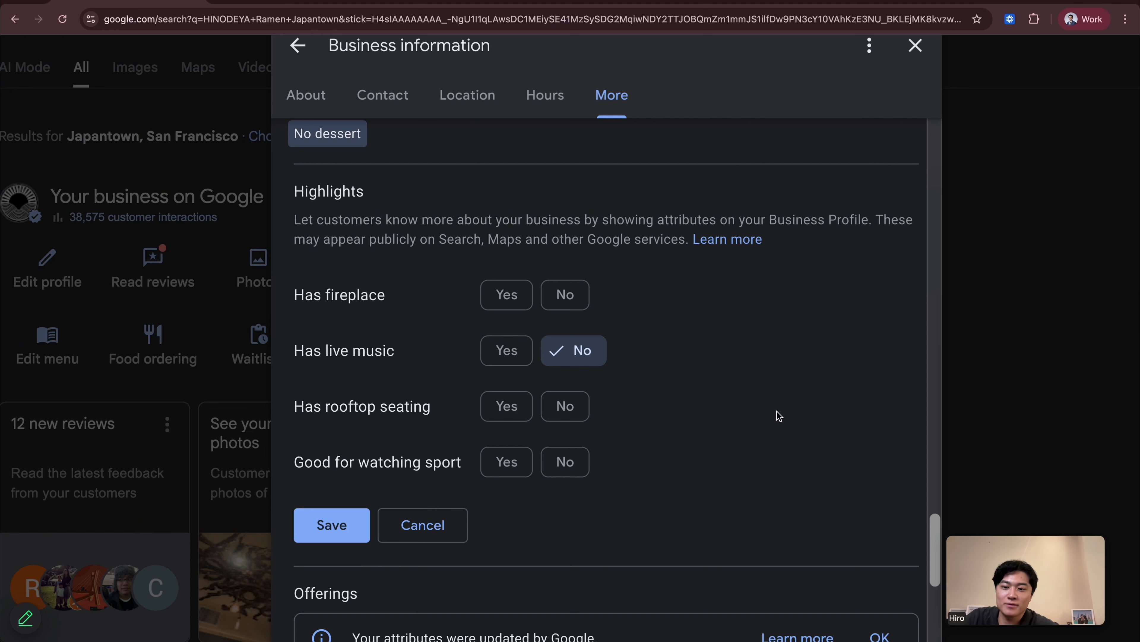
scroll(779, 416, "up", 1)
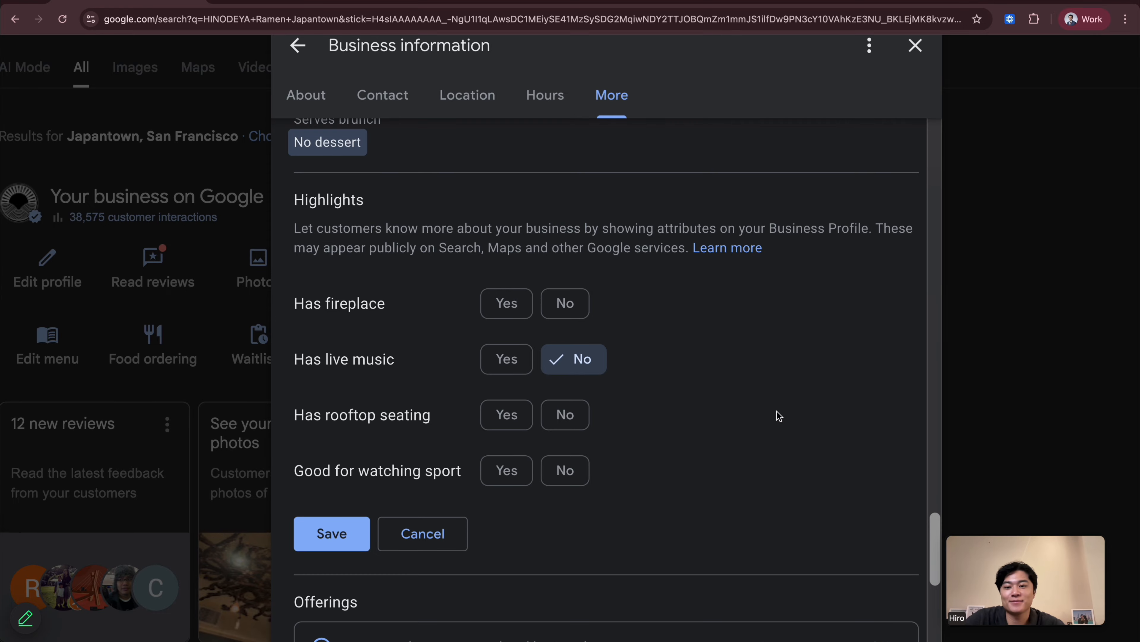
scroll(779, 416, "down", 1)
scroll(779, 416, "down", 6)
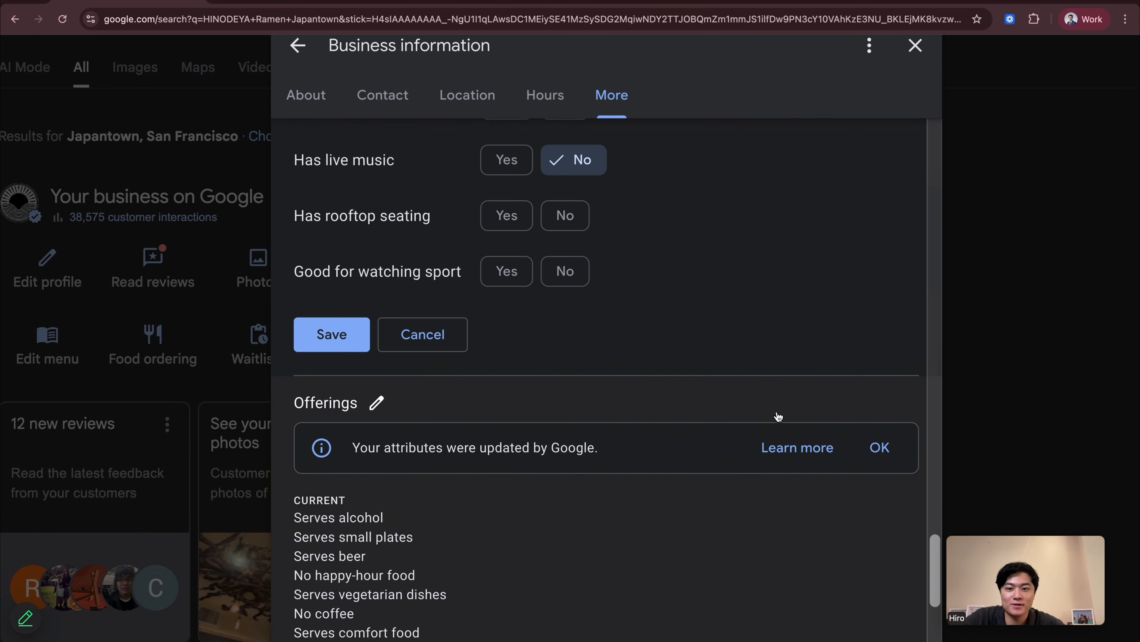
- Open the Offerings attributes and review the food and drink options
scroll(477, 323, "down", 4)
scroll(478, 322, "up", 1)
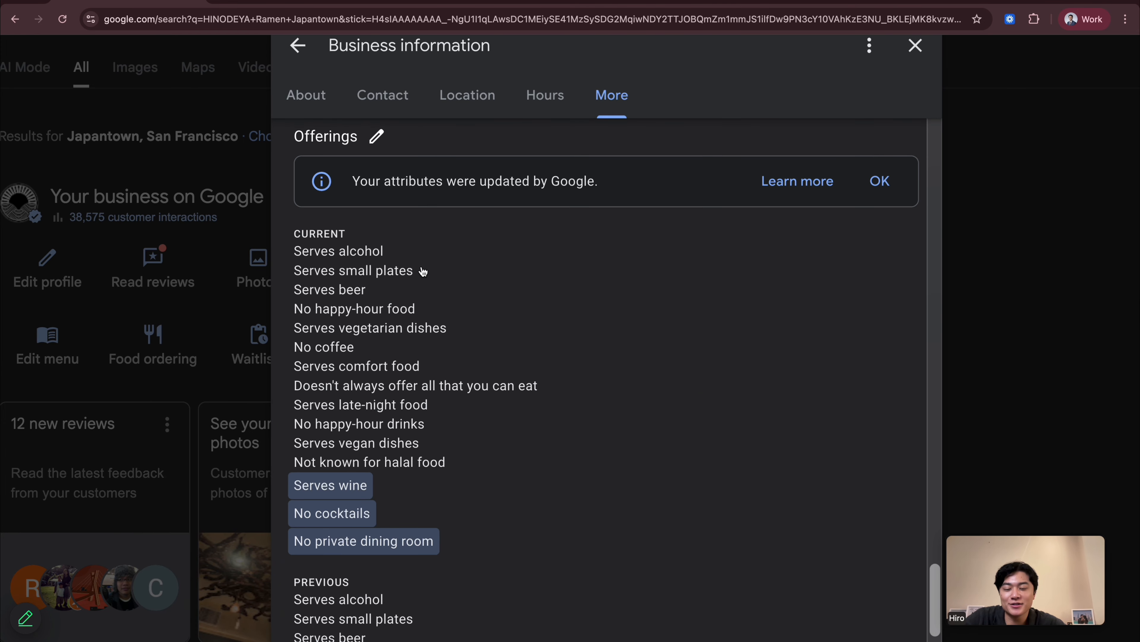
left_click(374, 139)
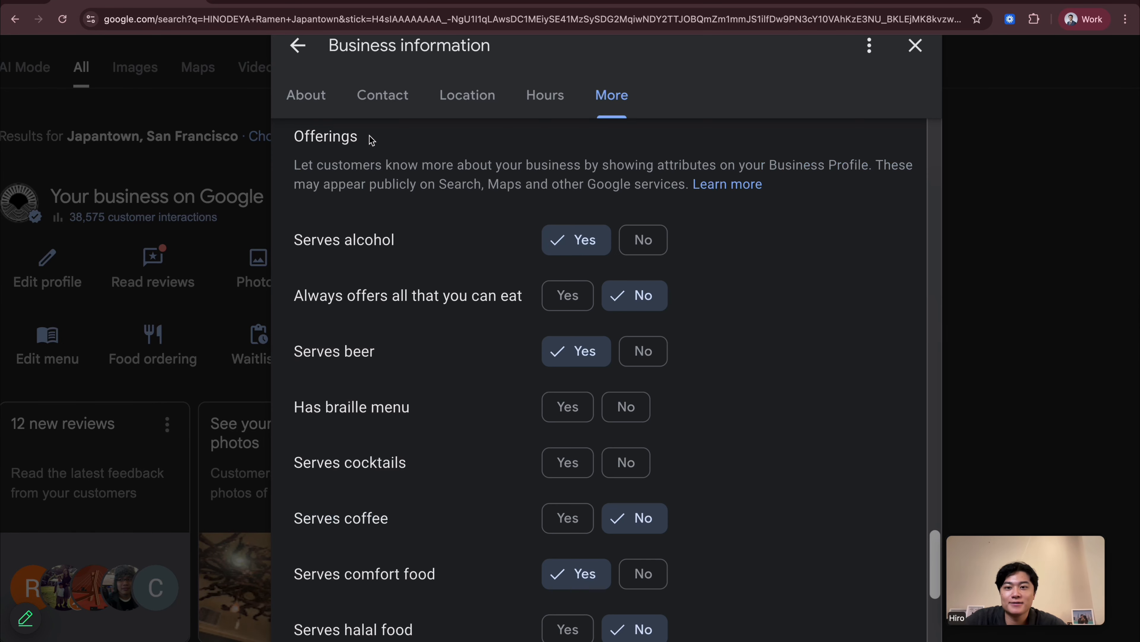
scroll(490, 355, "down", 1)
scroll(492, 356, "down", 1)
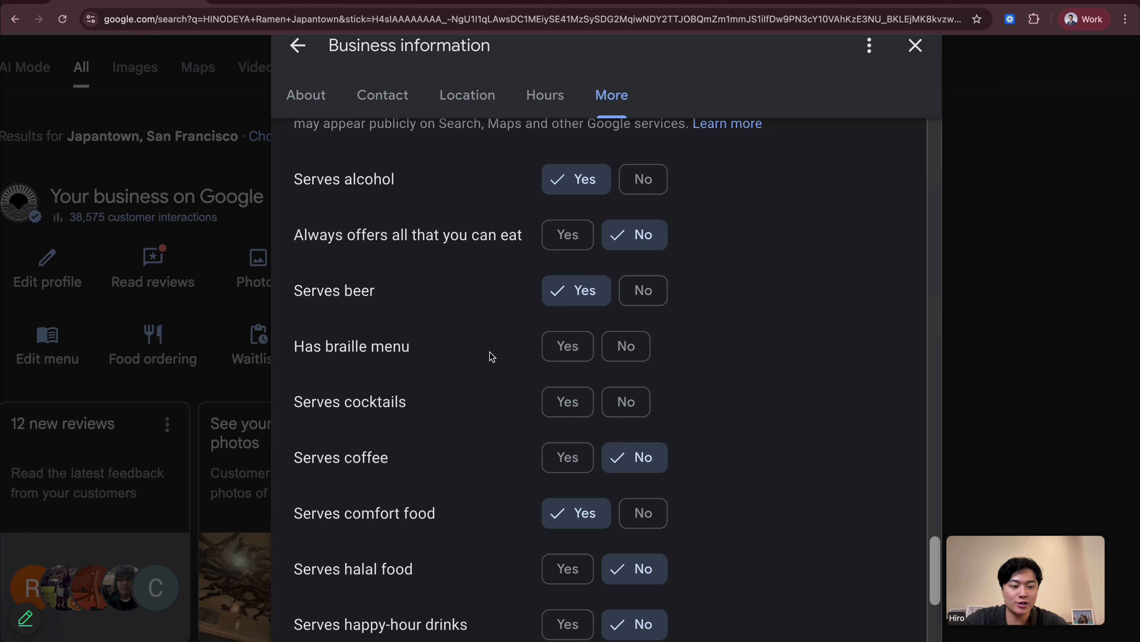
- Review the parking and payments attributes, check the Pets options without saving, and inspect the Planning section
scroll(492, 356, "down", 10)
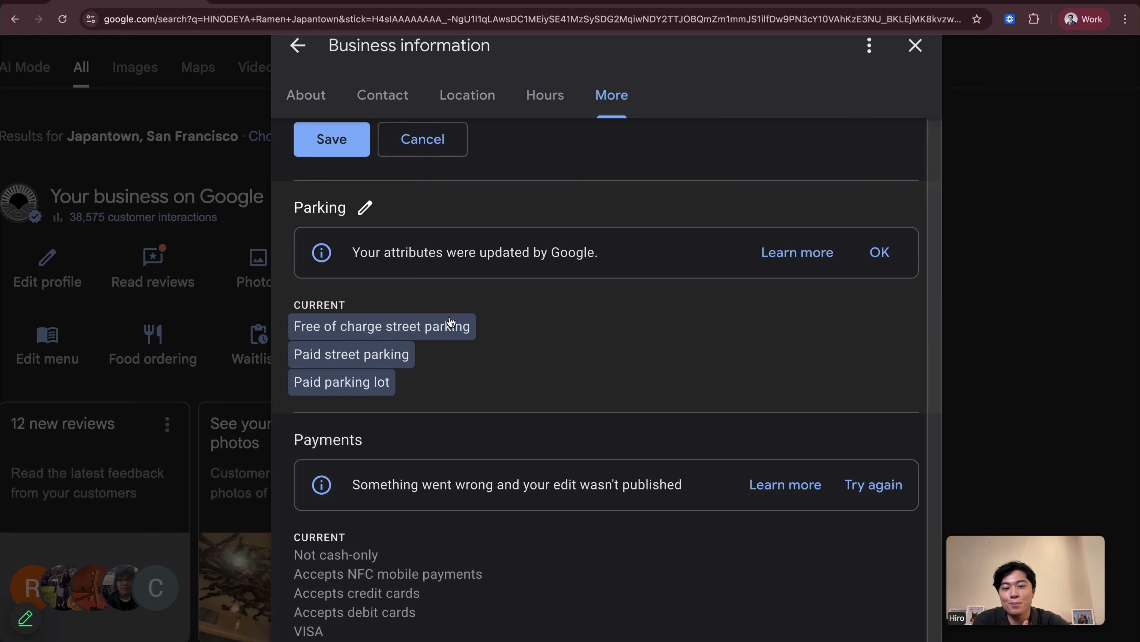
scroll(450, 322, "down", 5)
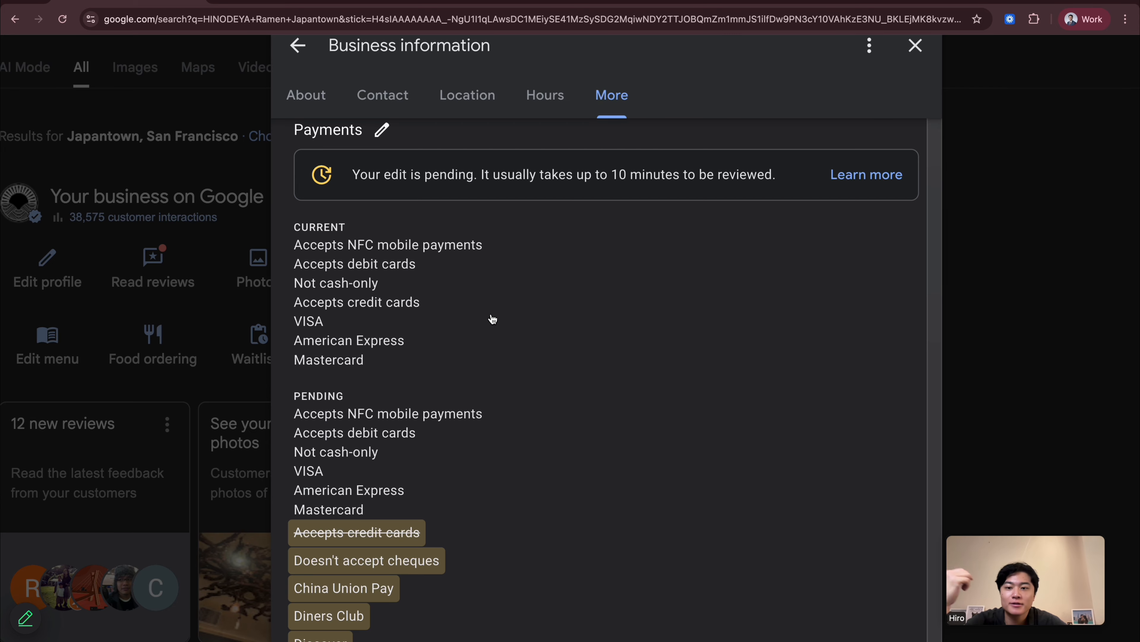
scroll(492, 319, "down", 10)
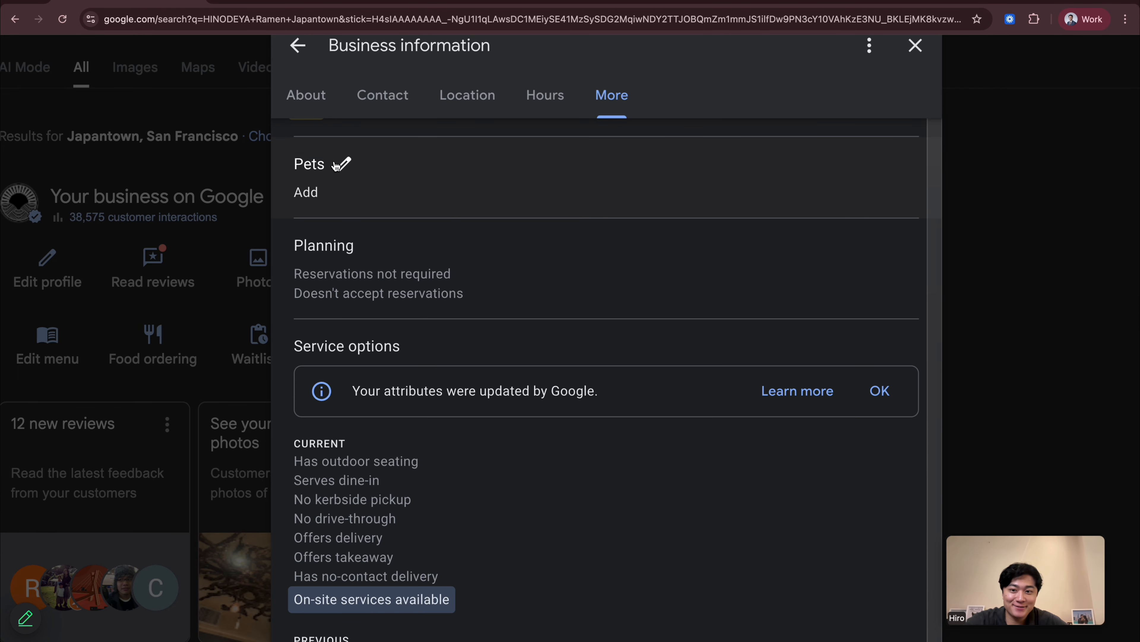
left_click(342, 164)
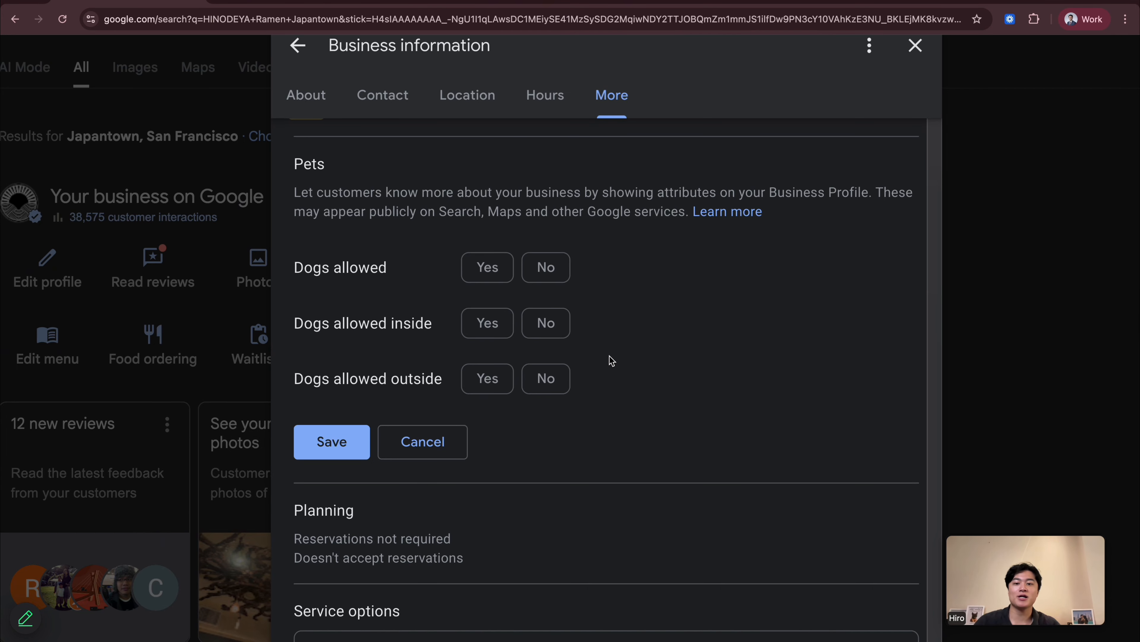
left_click(382, 440)
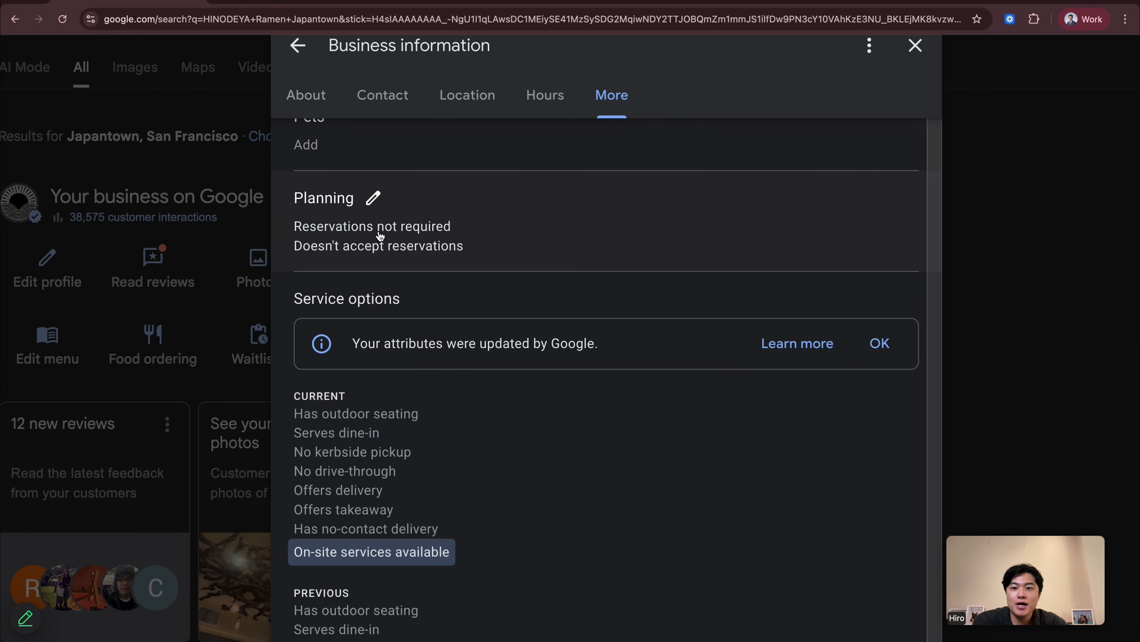
left_click(407, 194)
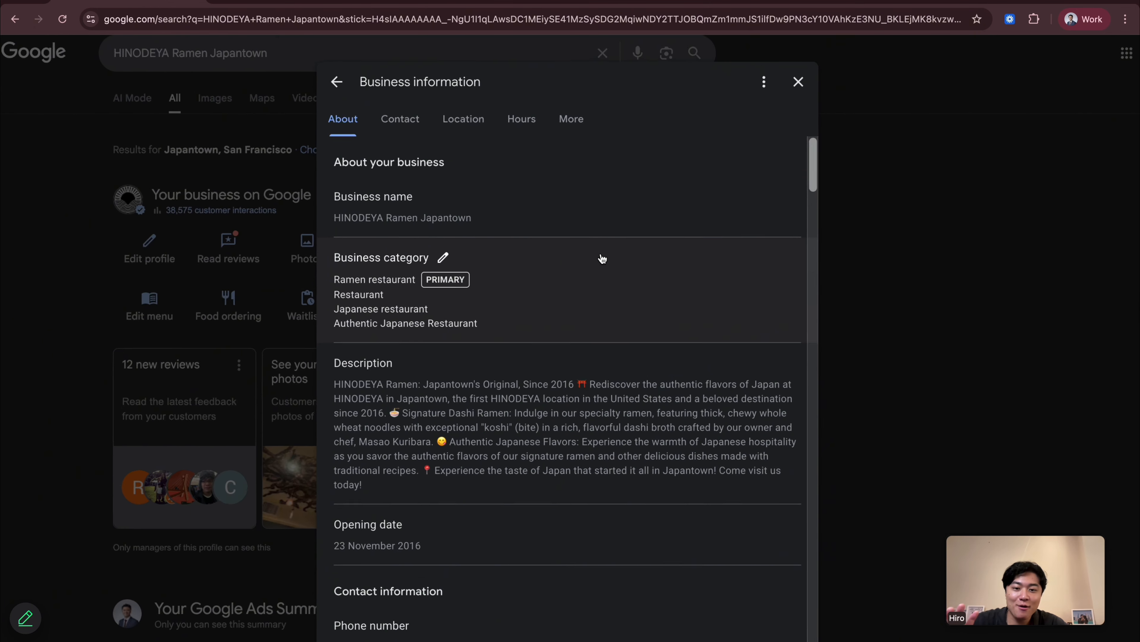
- Switch to the kayava fremont search results and view the business profile's management options
scroll(603, 259, "up", 2)
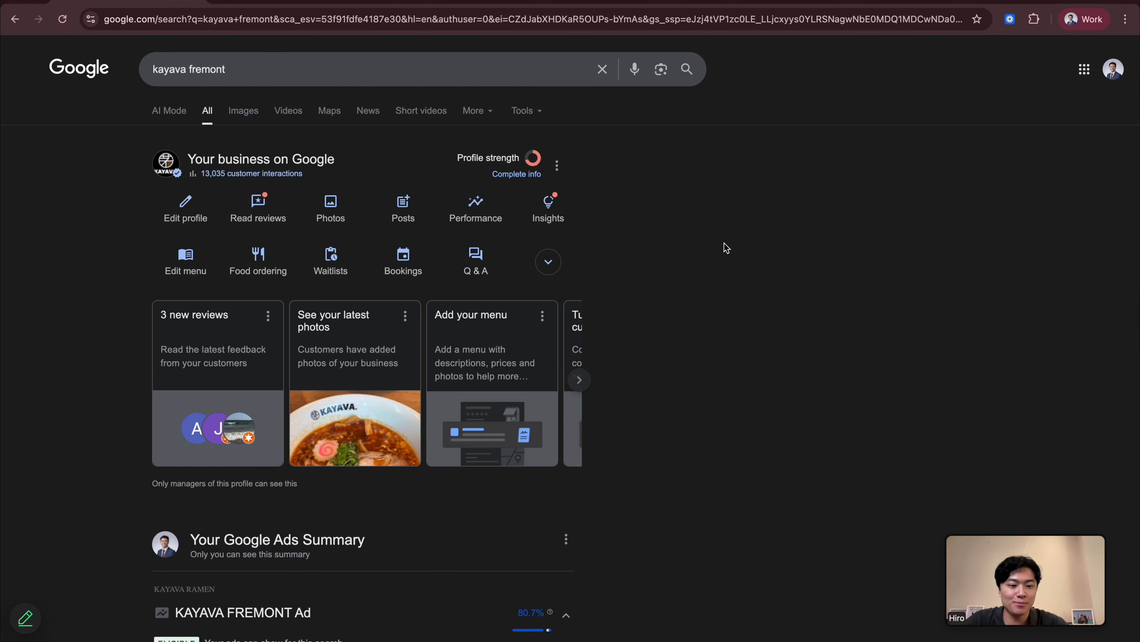
scroll(307, 219, "up", 5)
scroll(308, 219, "left", 3)
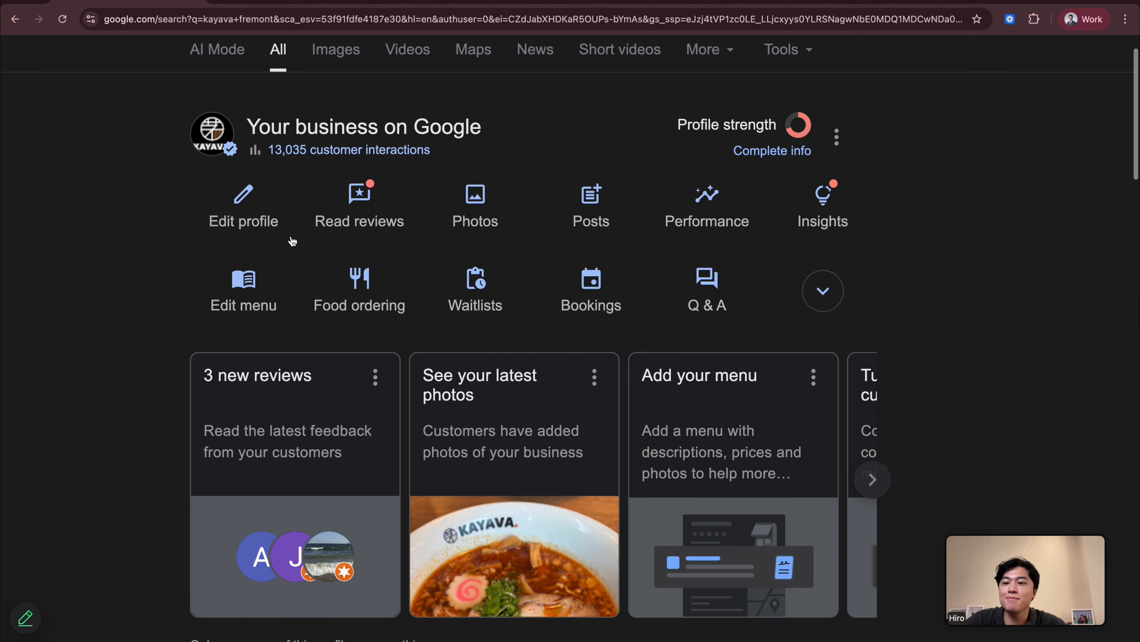
- Open the business menu editor, check the uploaded photos of the menu, and return to the full menu
left_click(248, 309)
scroll(654, 278, "down", 5)
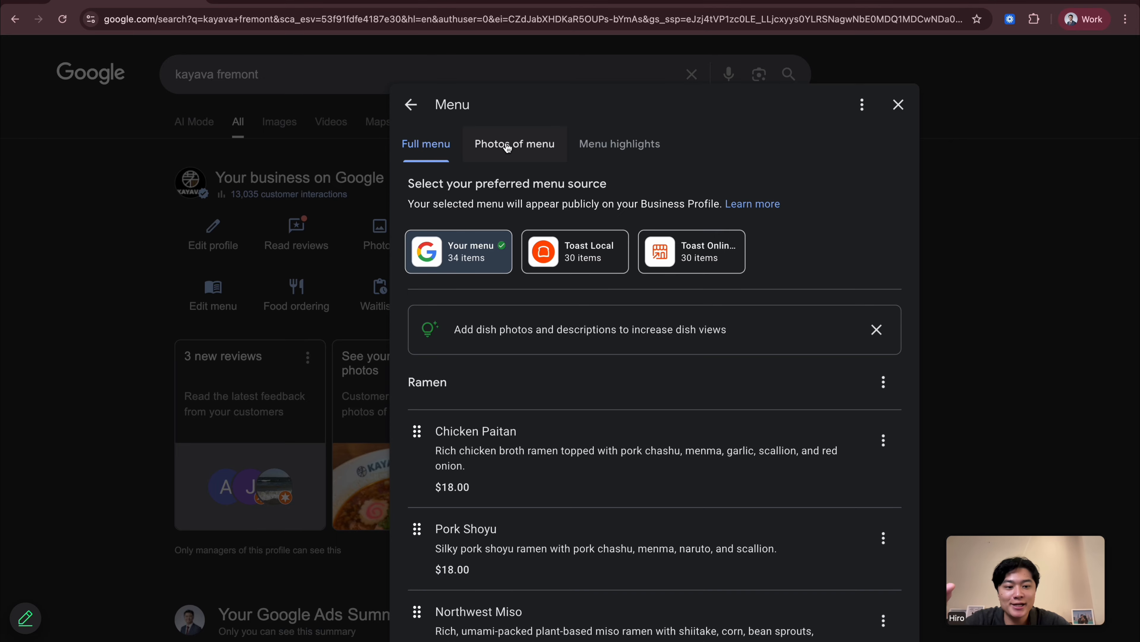
left_click(508, 148)
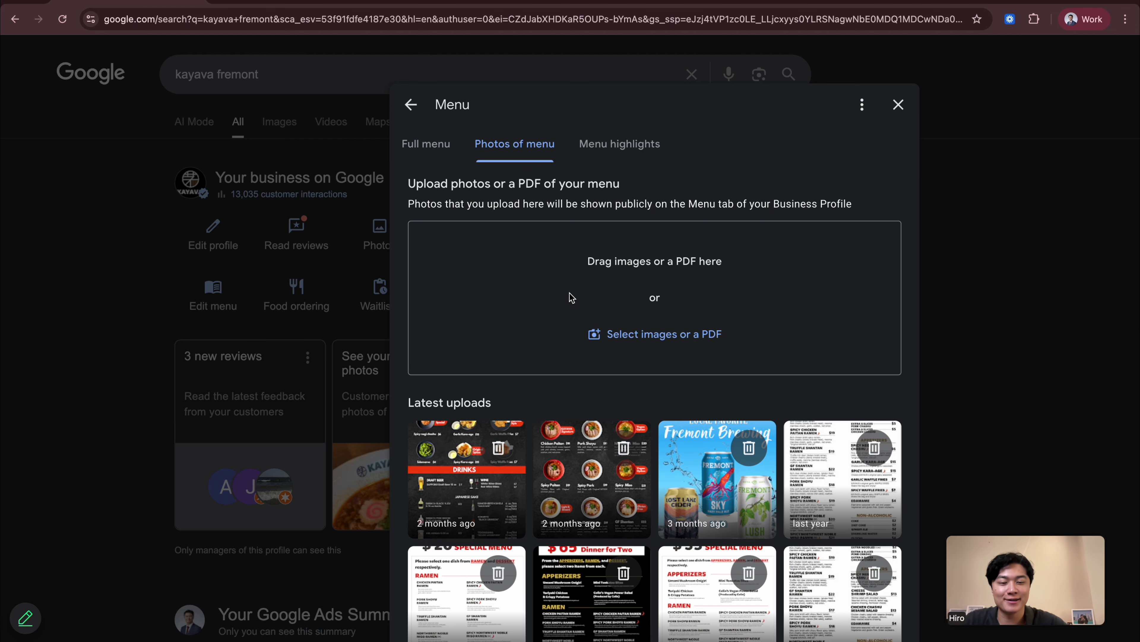
left_click(435, 146)
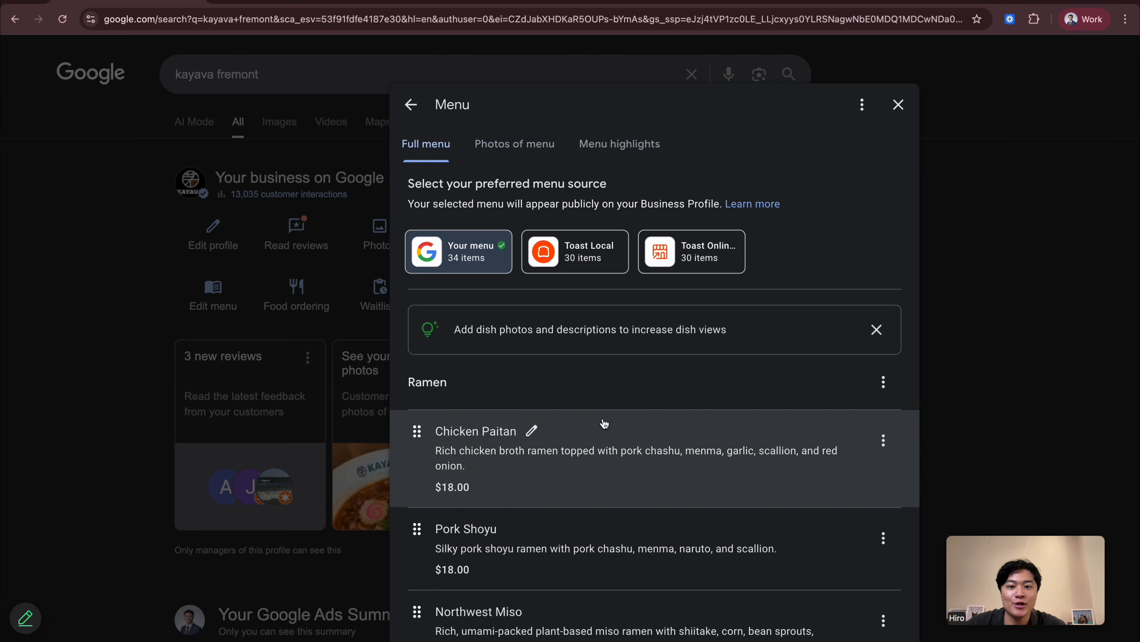
- Review the full menu's ramen and topping items with their descriptions and prices, then return to the menu photos
scroll(605, 423, "down", 5)
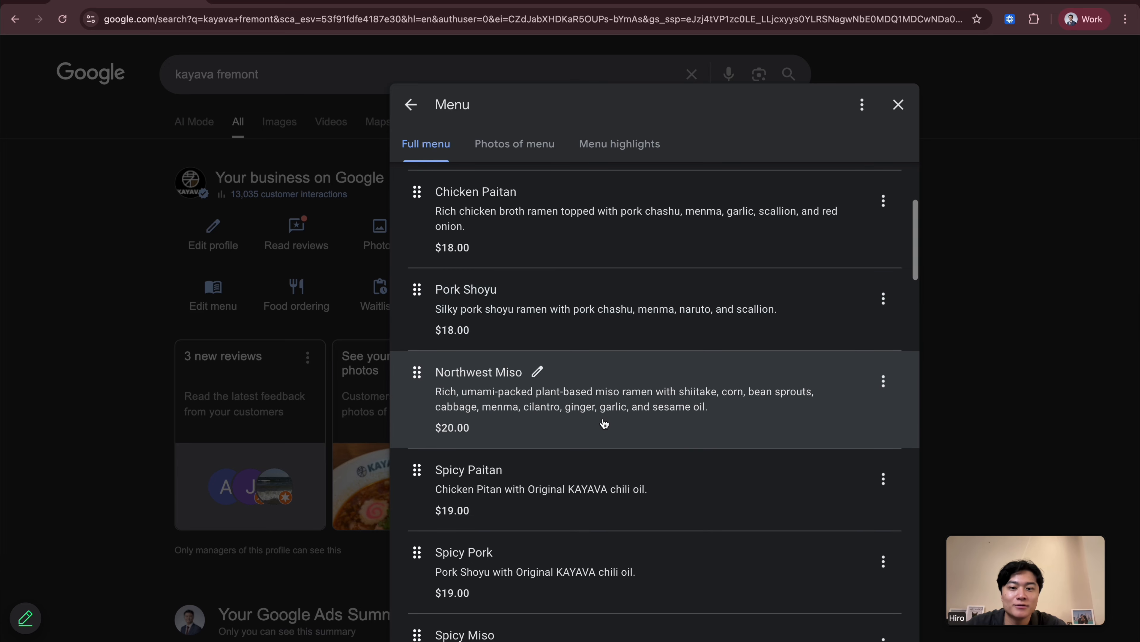
scroll(605, 424, "down", 7)
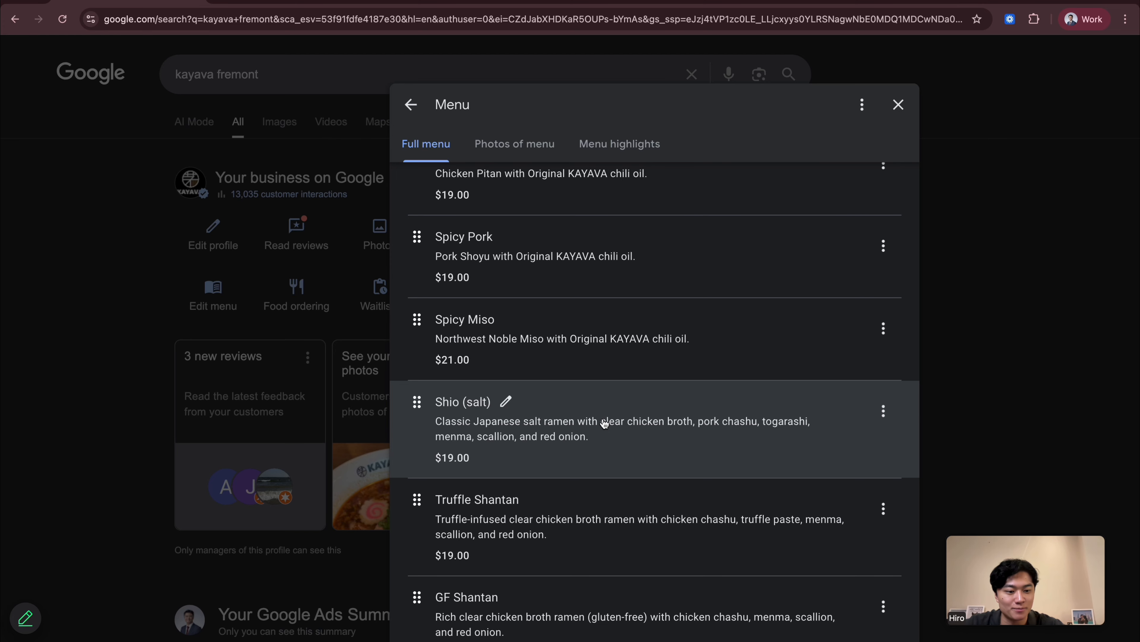
scroll(605, 423, "down", 12)
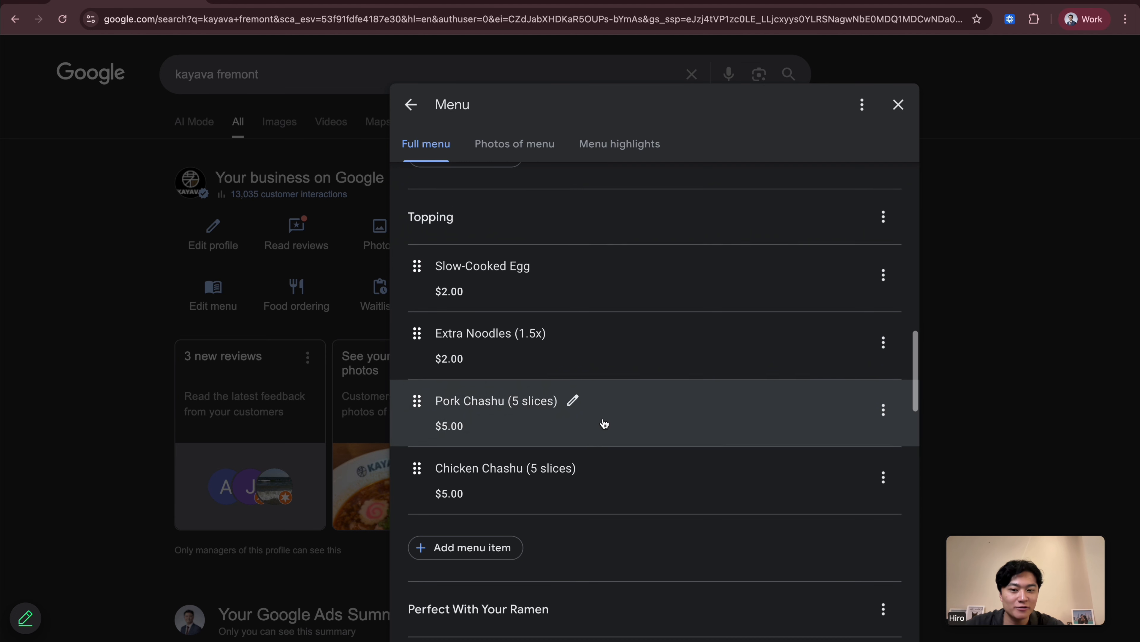
scroll(604, 423, "down", 2)
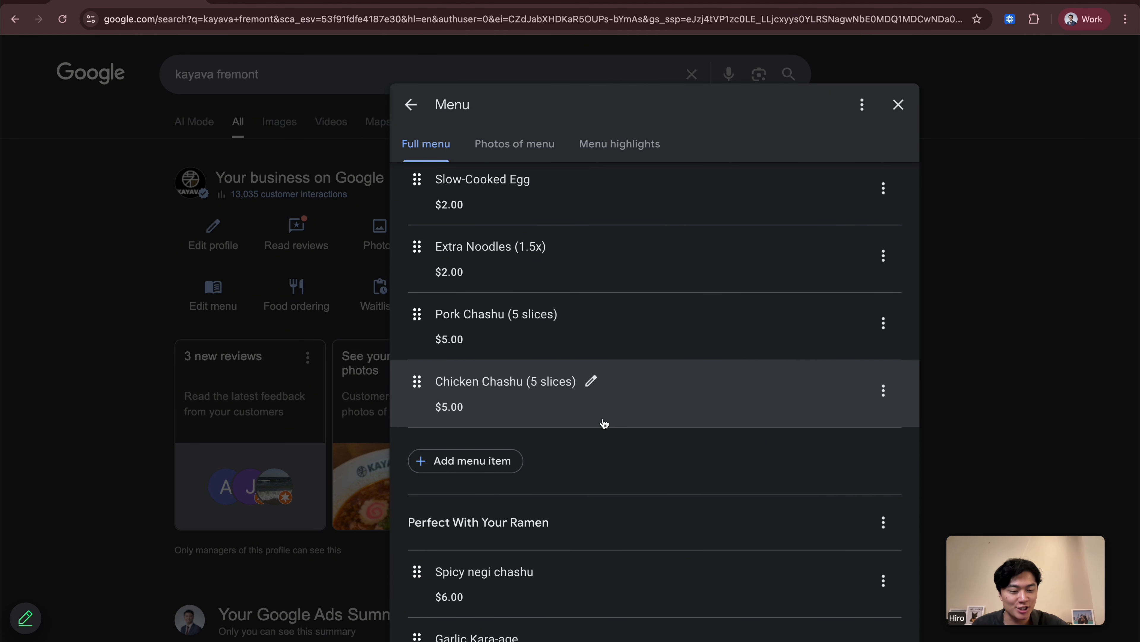
scroll(782, 183, "up", 15)
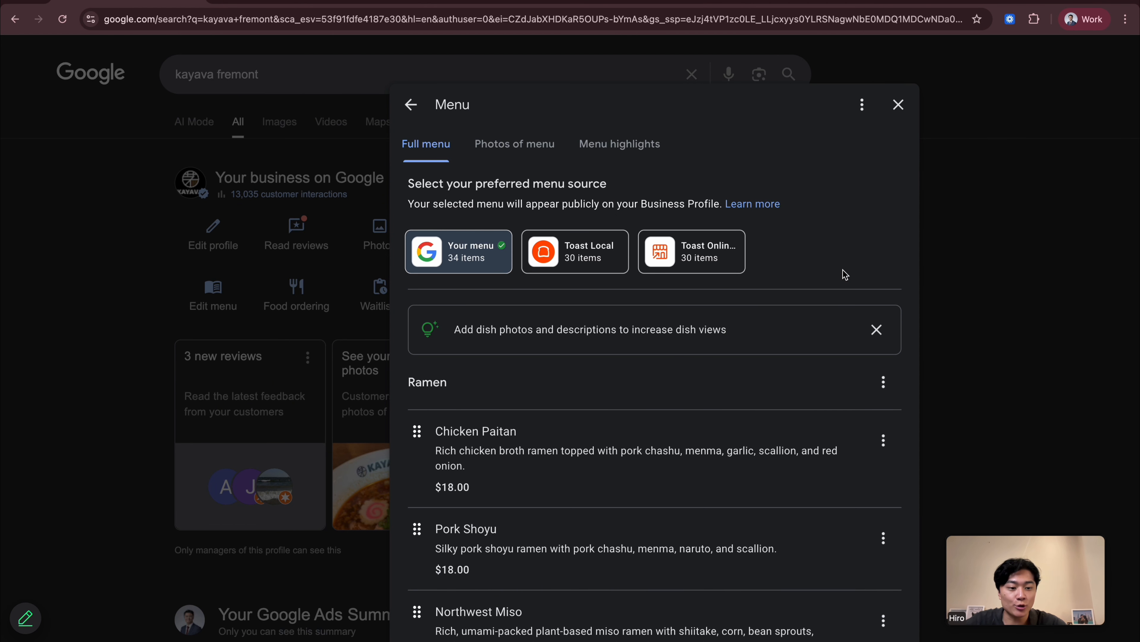
left_click(514, 143)
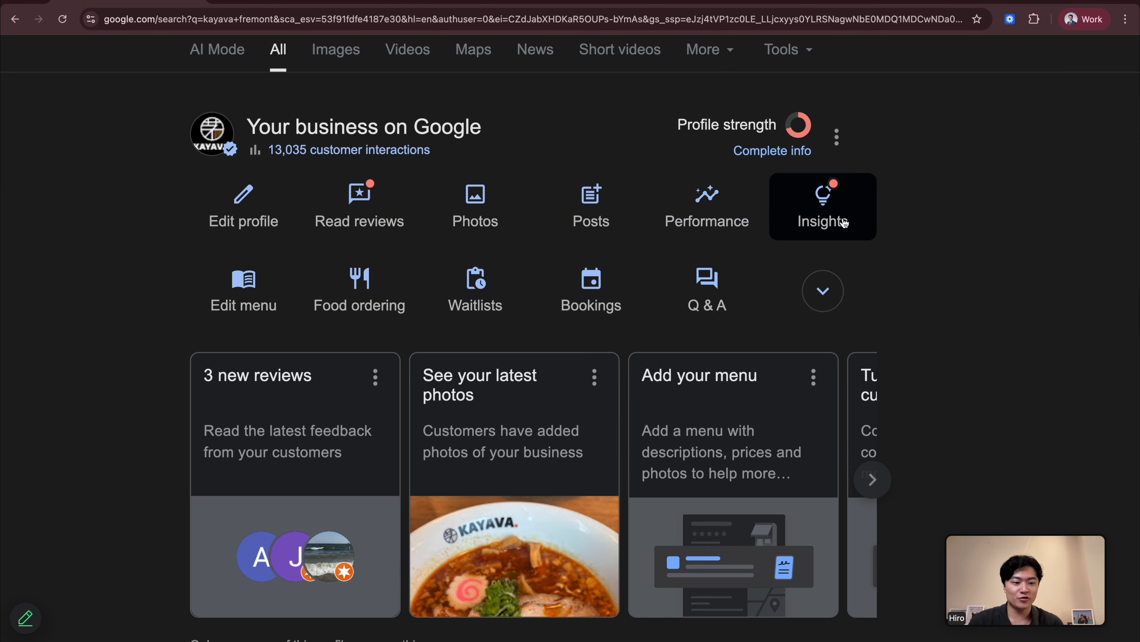
- Open the food ordering settings and review the order acceptance option and the listed service providers
left_click(364, 310)
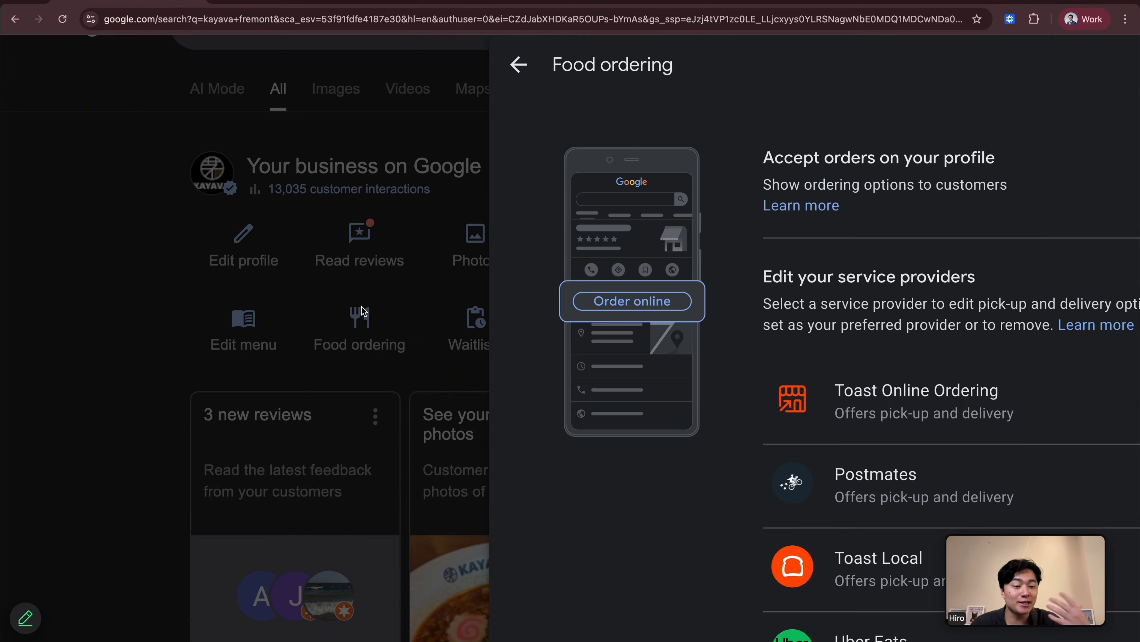
scroll(640, 353, "right", 3)
scroll(640, 352, "right", 3)
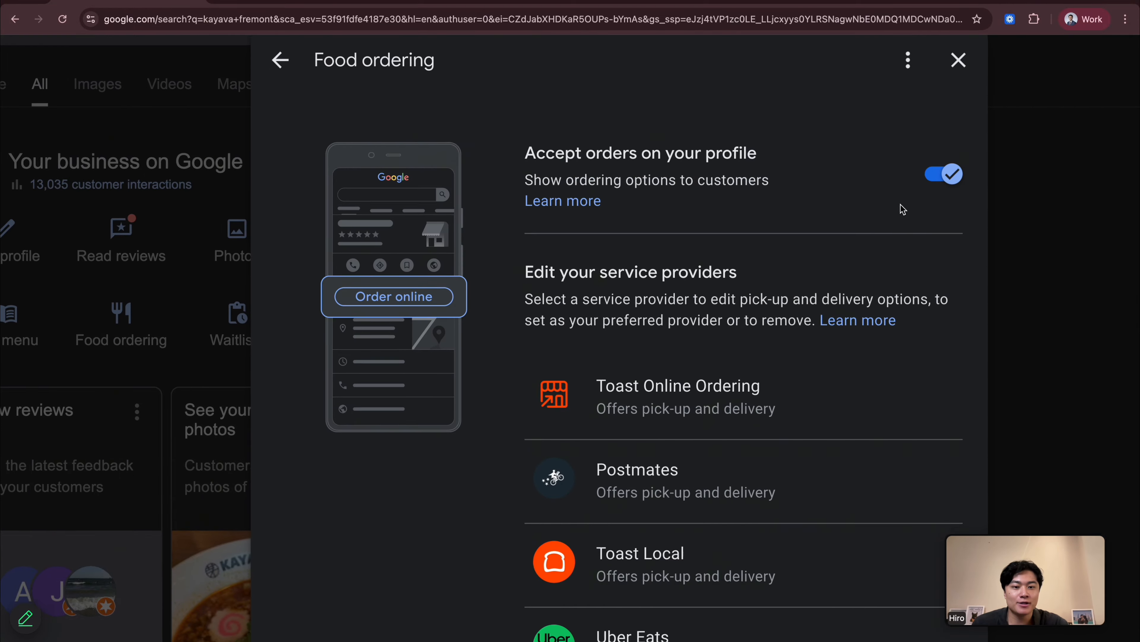
scroll(902, 207, "down", 2)
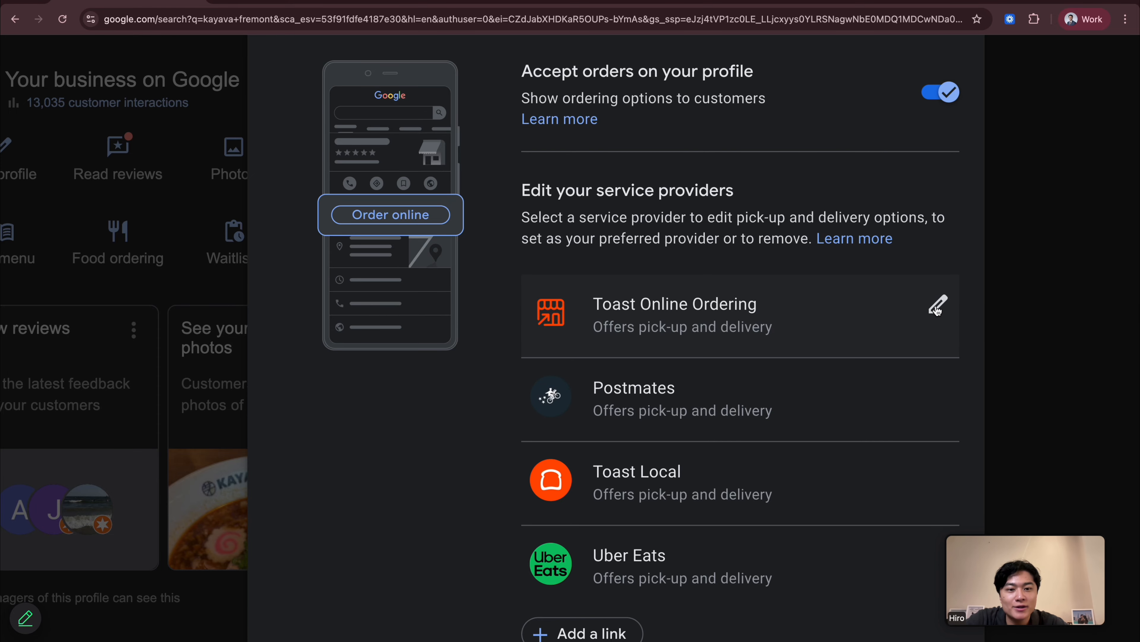
- Set Toast Online Ordering as the preferred provider for pick-up and delivery, save it, and close the food ordering settings
left_click(937, 310)
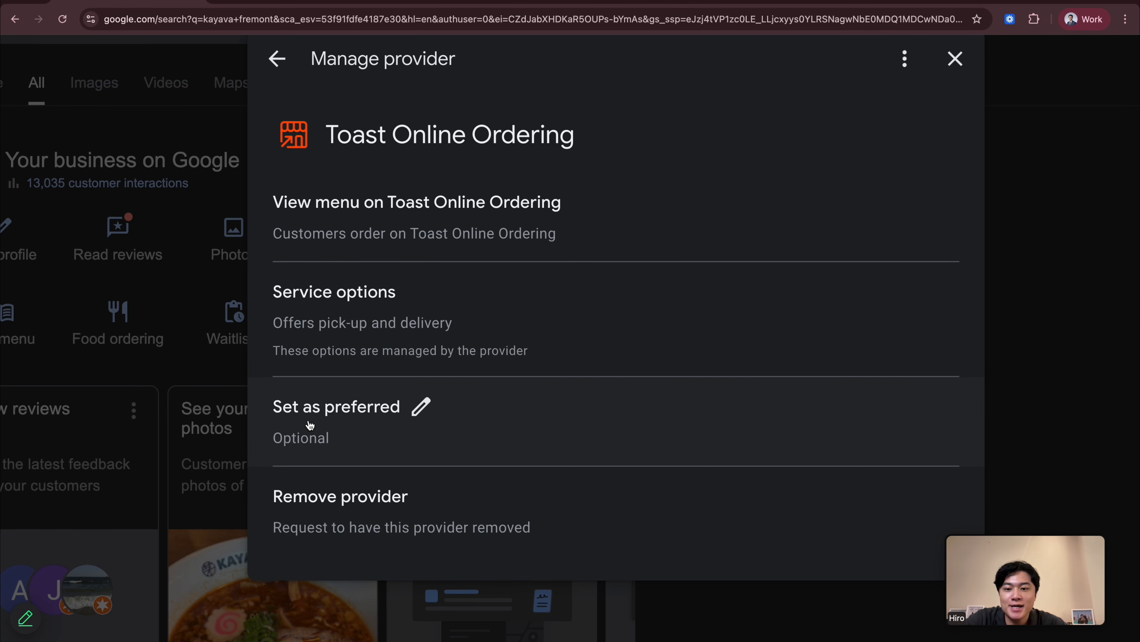
left_click(429, 418)
left_click(589, 456)
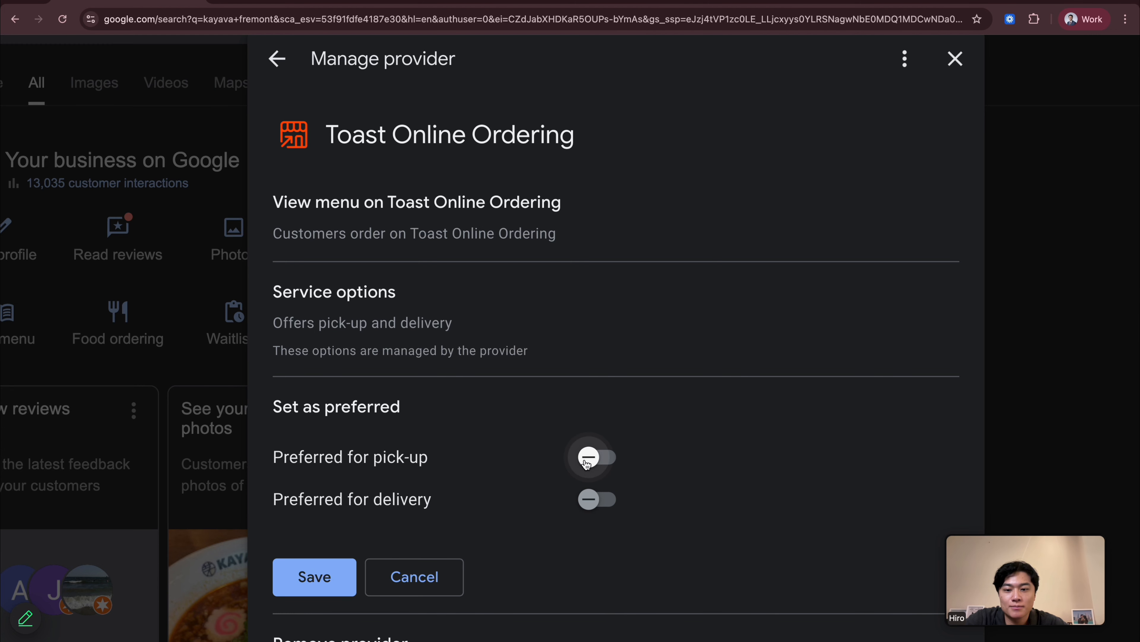
left_click(592, 497)
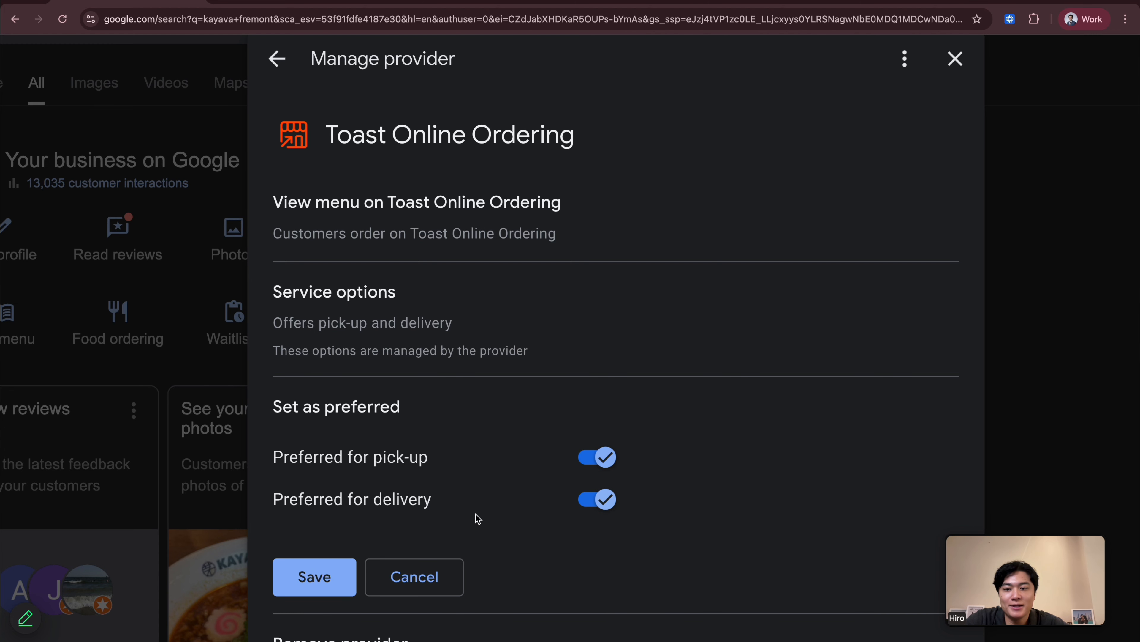
left_click(315, 583)
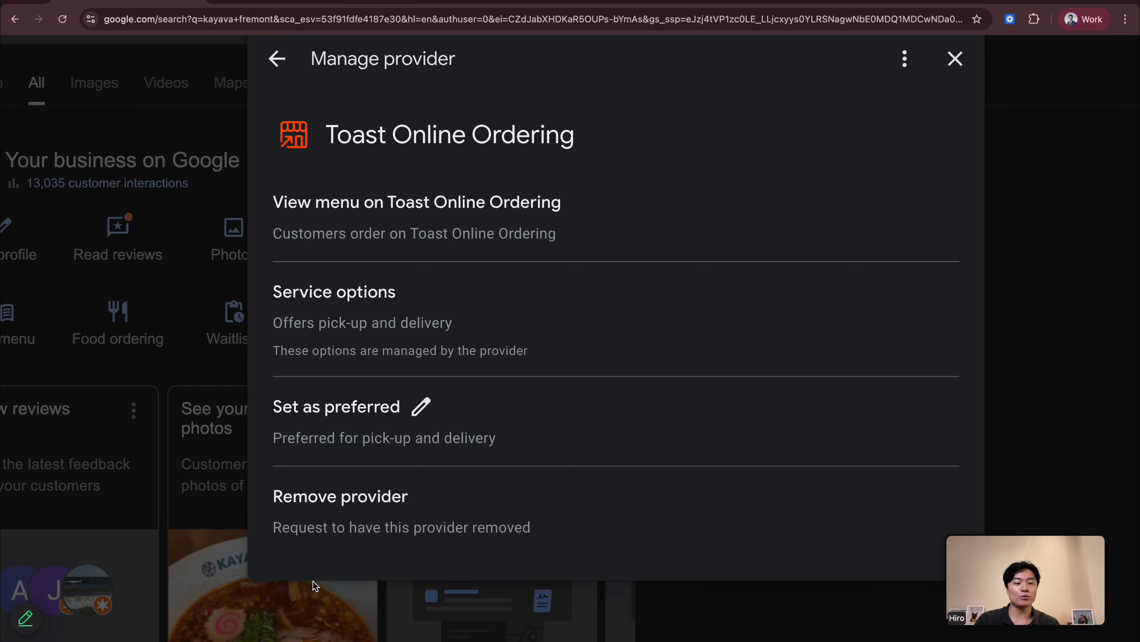
left_click(276, 57)
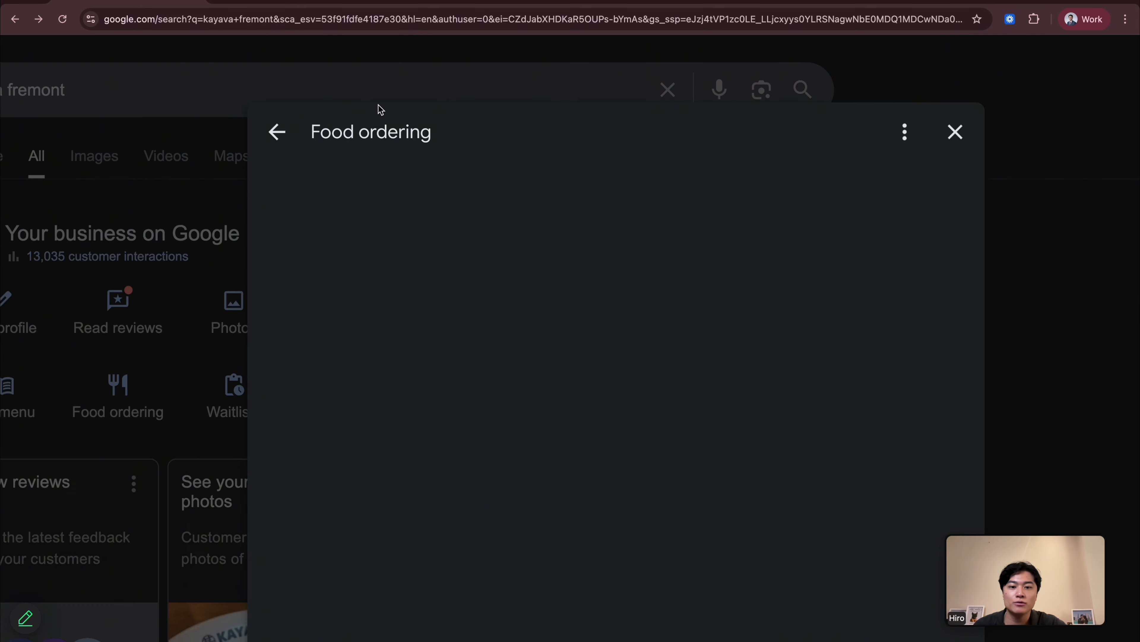
scroll(660, 386, "down", 2)
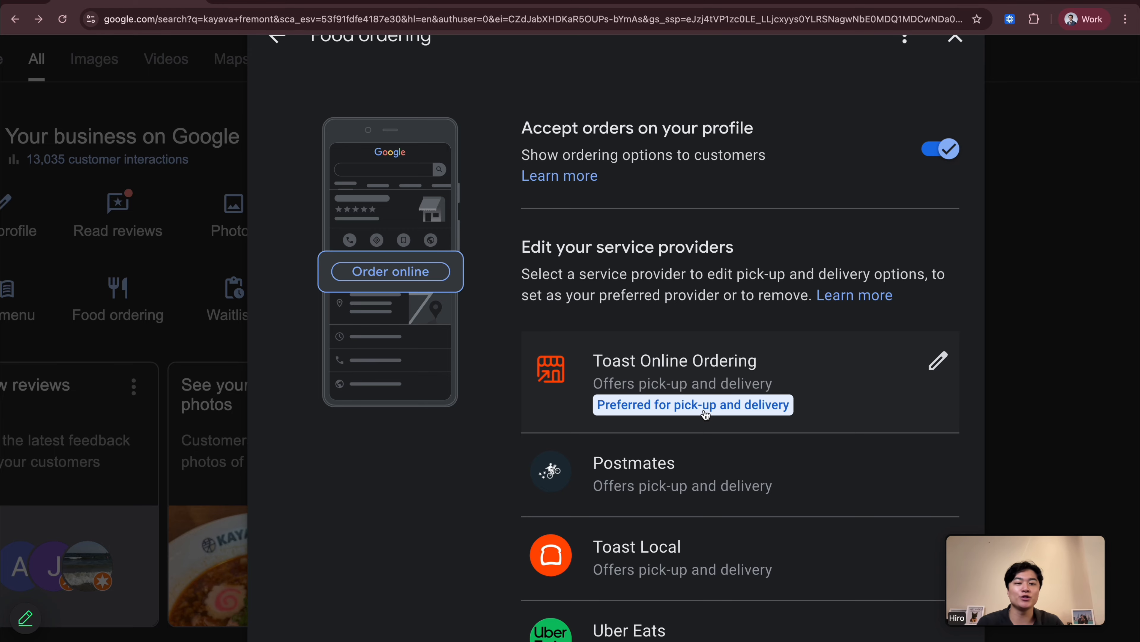
key("Escape")
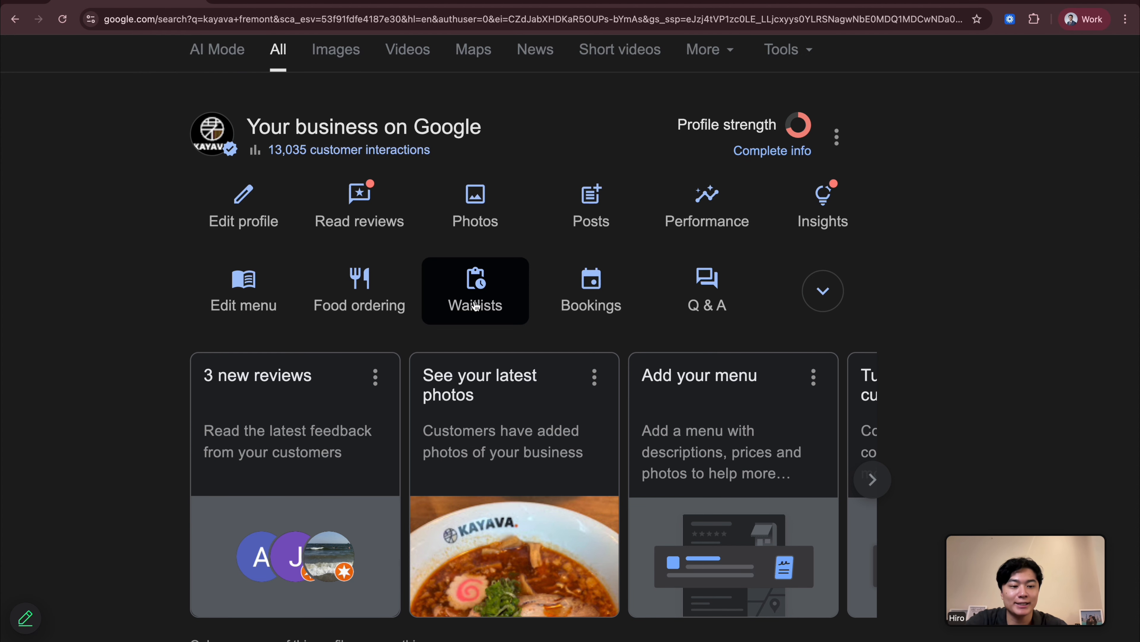
- Open the profile's photos and videos and look through the uploaded food, menu, hours and interior images
left_click(482, 209)
scroll(711, 360, "down", 10)
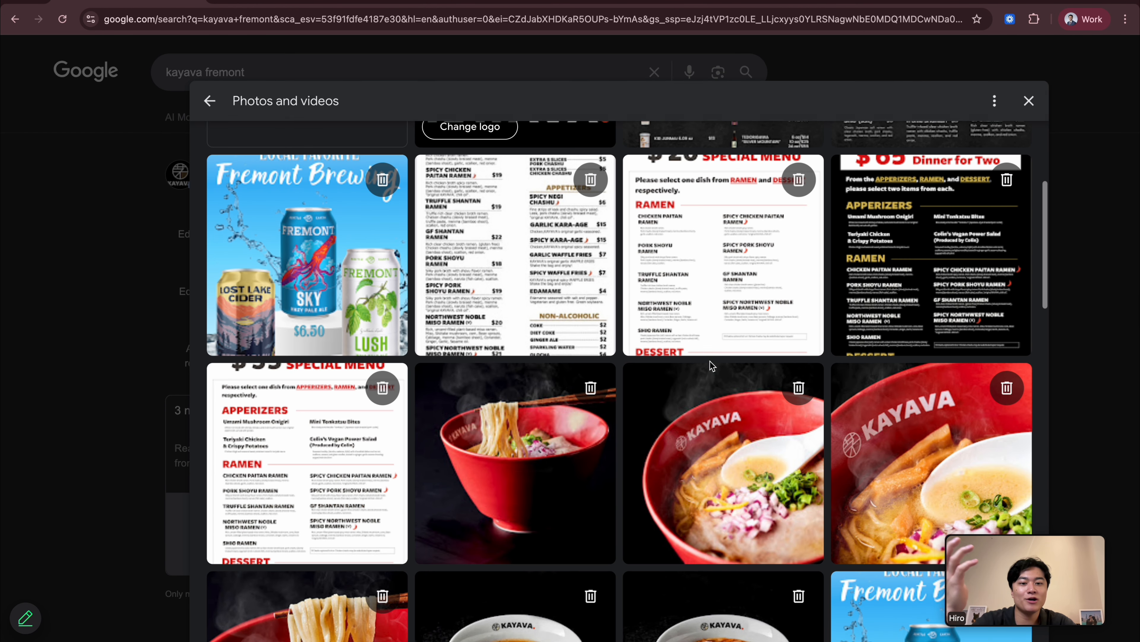
scroll(711, 364, "down", 12)
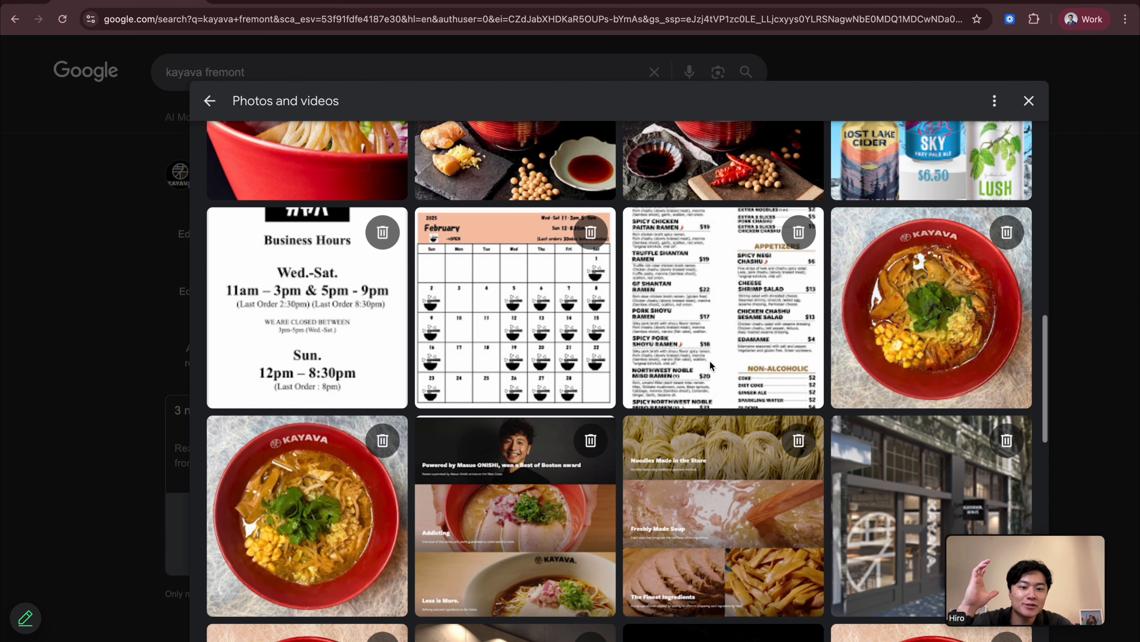
scroll(710, 365, "down", 9)
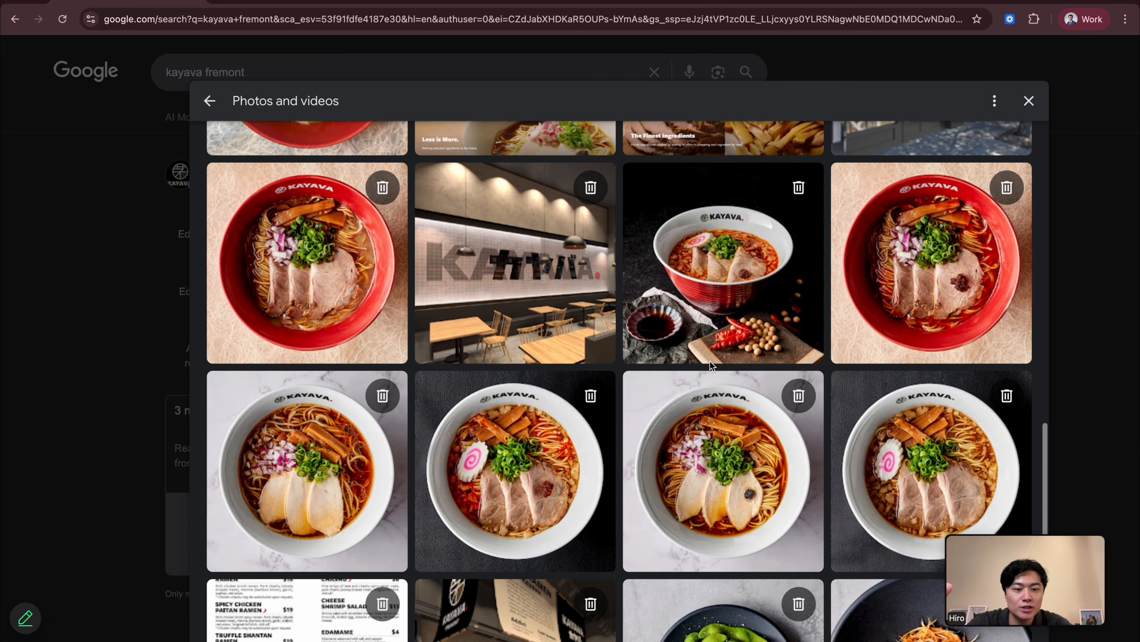
scroll(710, 363, "down", 1)
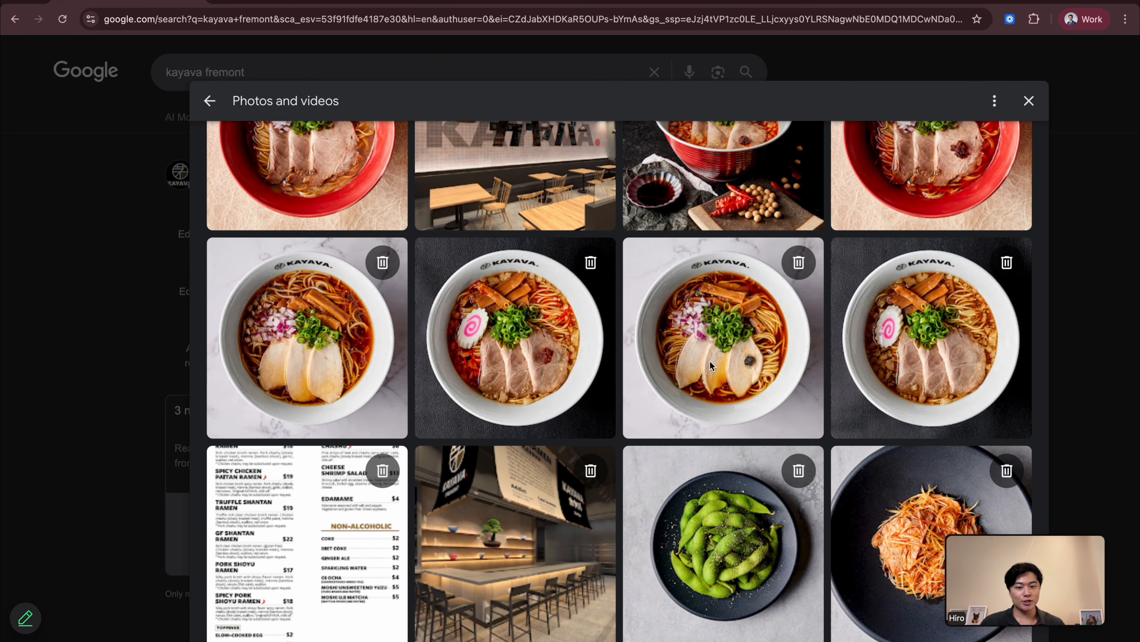
scroll(710, 360, "down", 10)
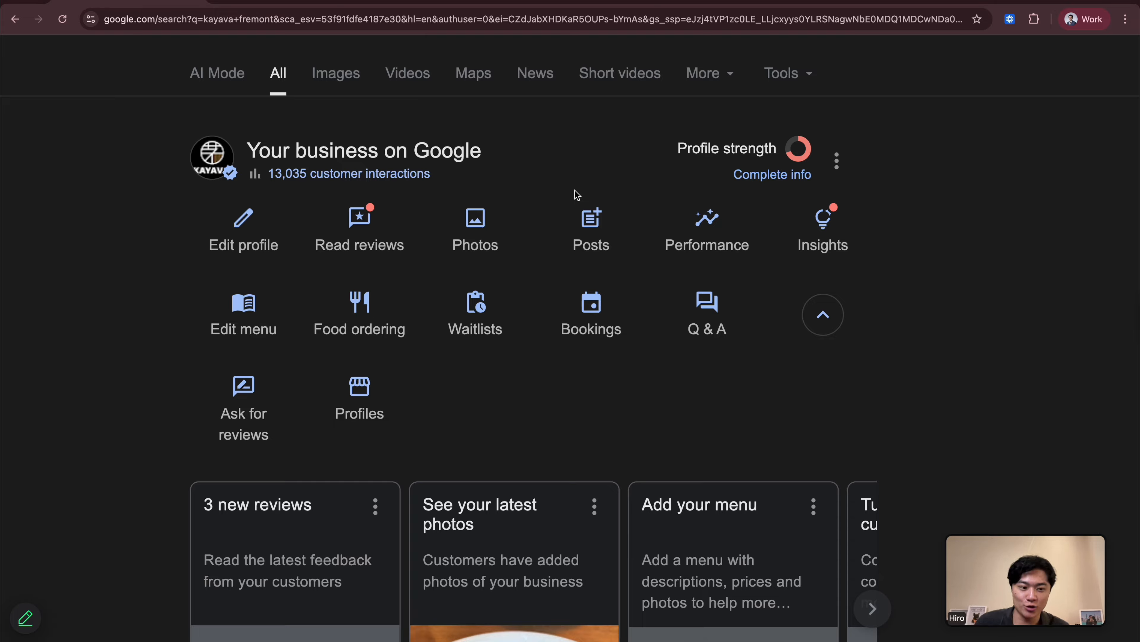
- Review the profile's posts, including the blank Add post form and the Seattle Restaurant Week update
left_click(589, 220)
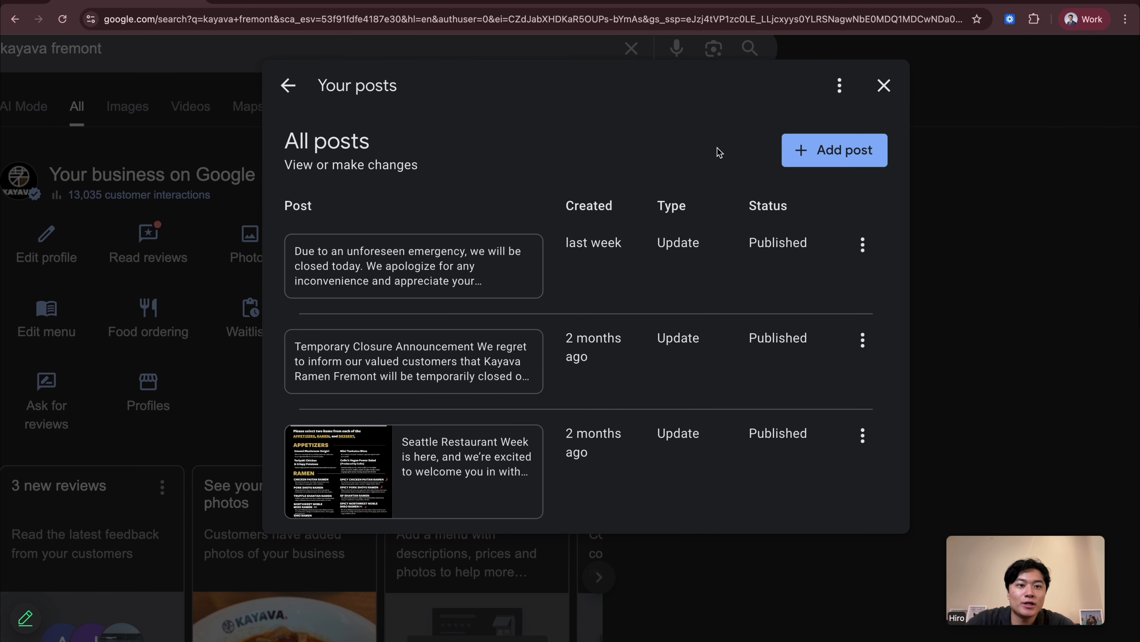
left_click(846, 162)
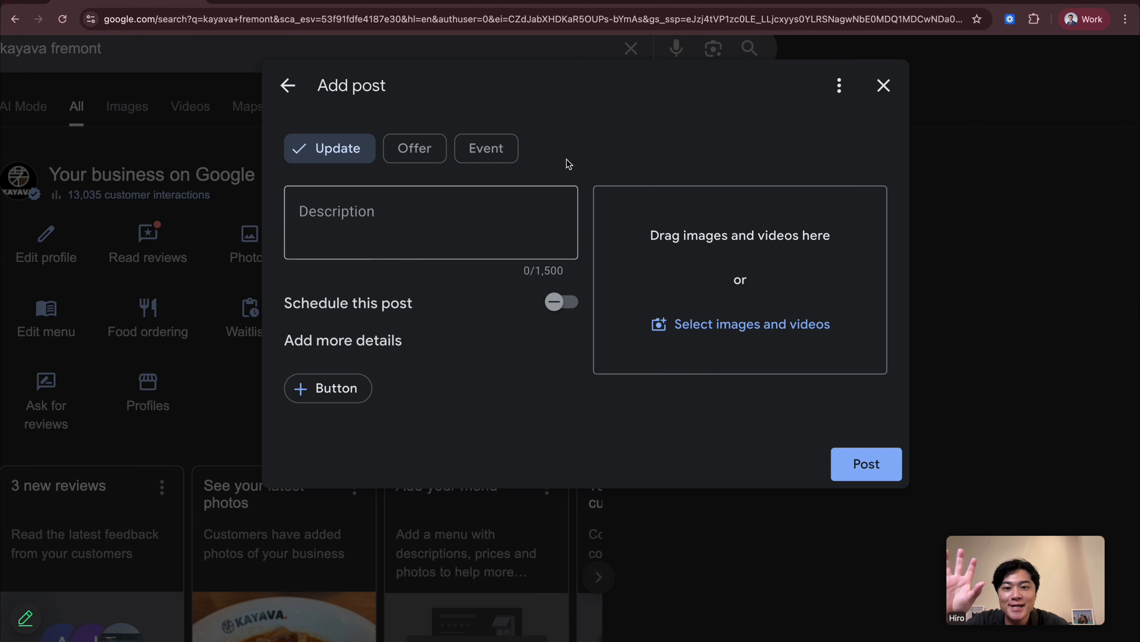
left_click(291, 94)
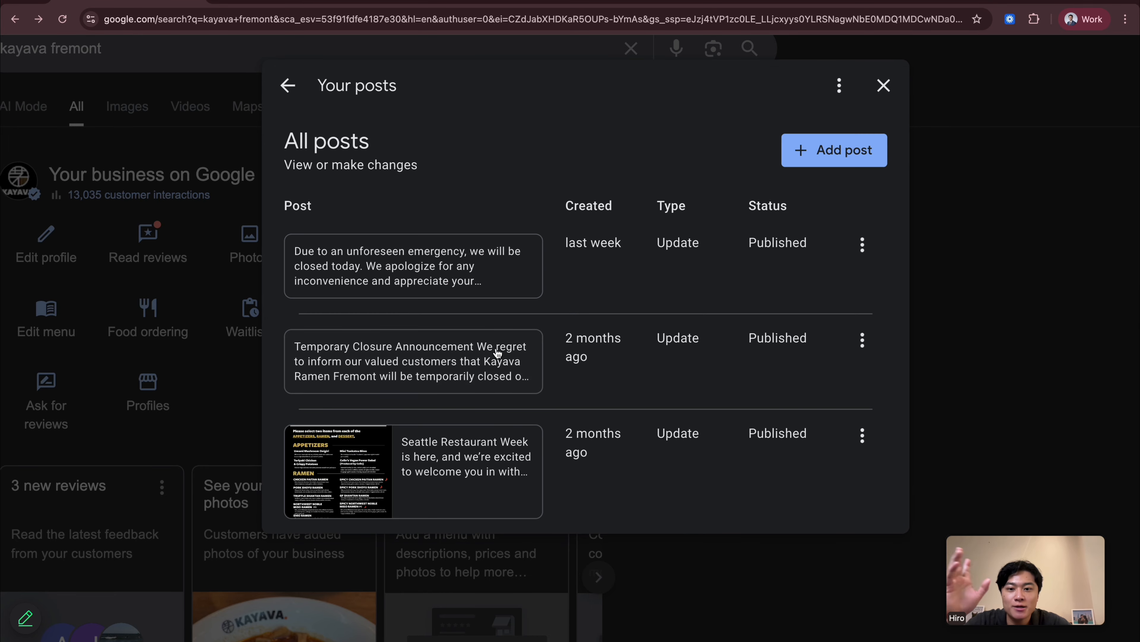
scroll(499, 377, "down", 5)
scroll(458, 321, "up", 5)
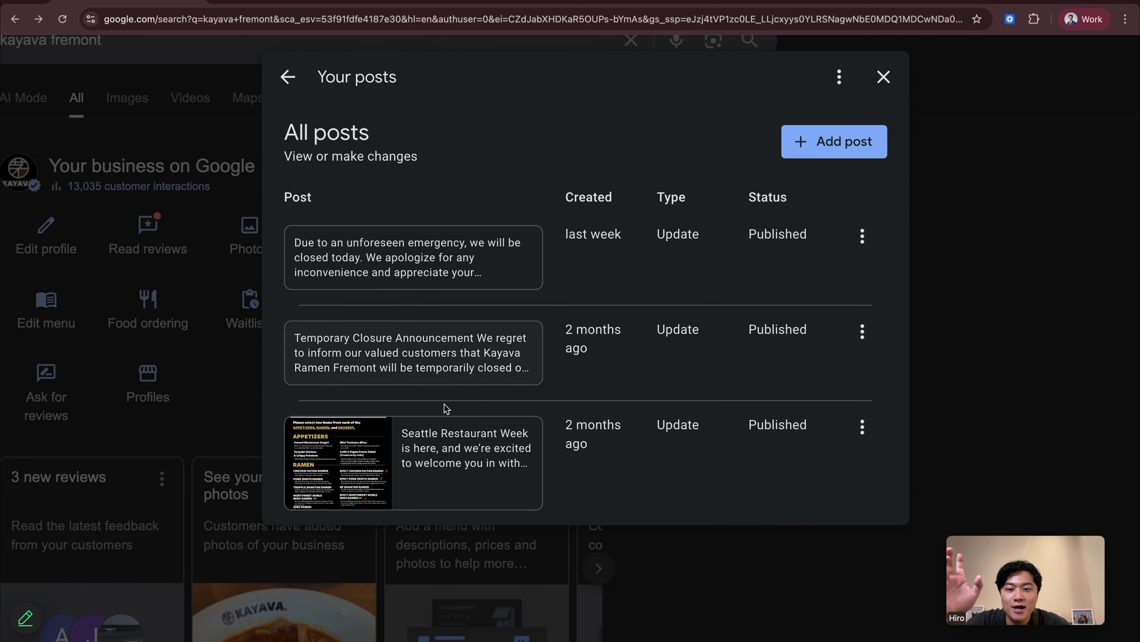
left_click(368, 455)
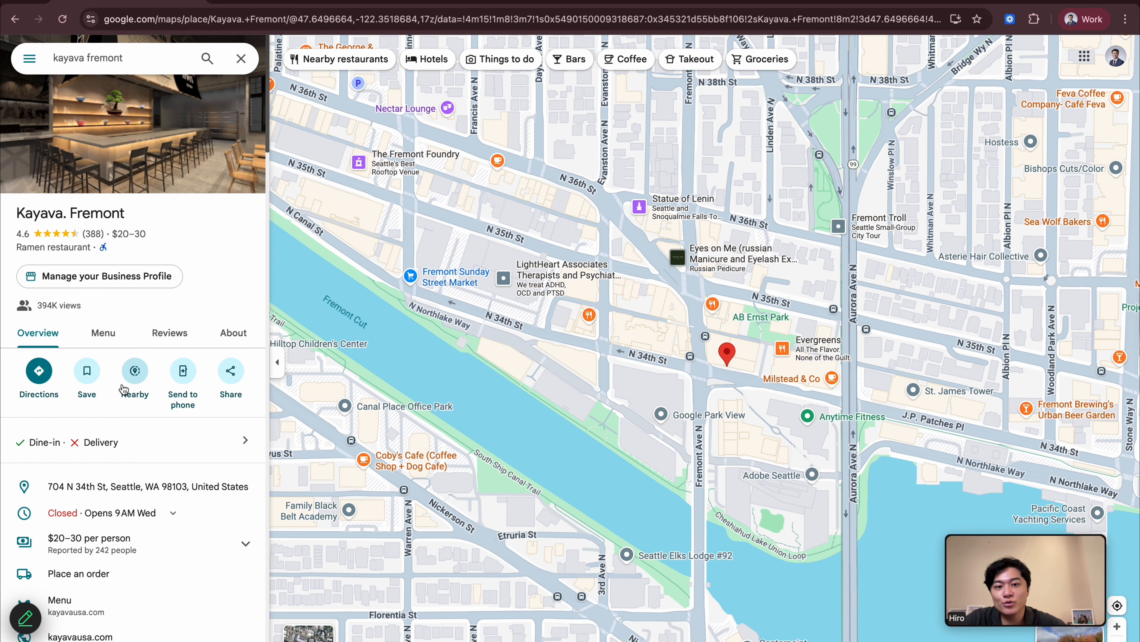
- On the Kayava. Fremont listing in Google Maps, open the owner's update and read through the latest posts
scroll(121, 455, "down", 10)
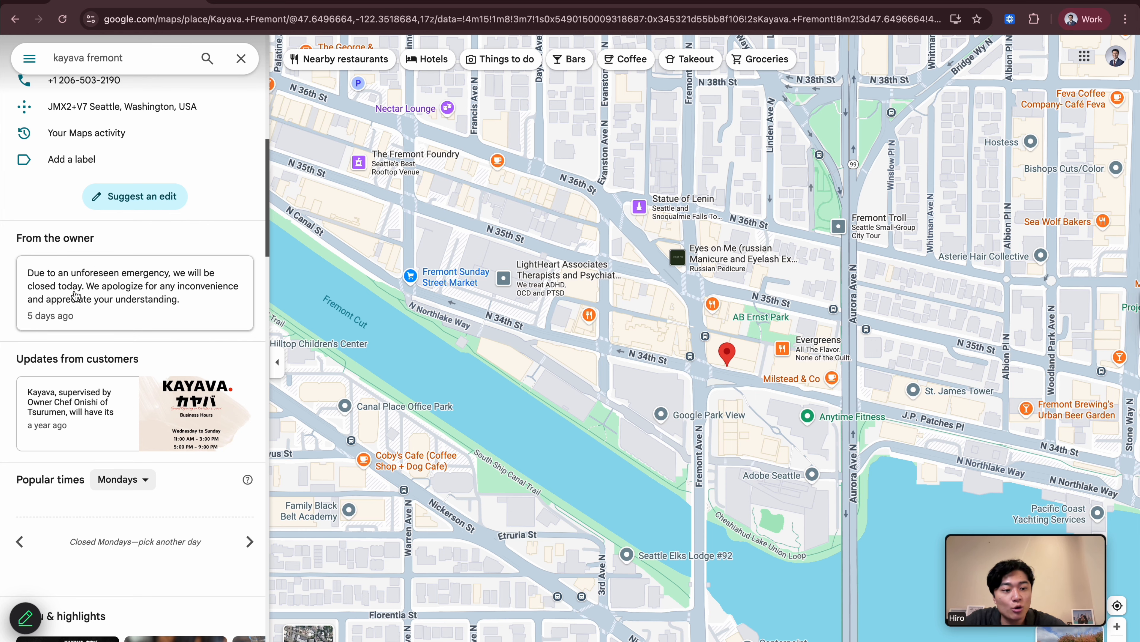
left_click(83, 293)
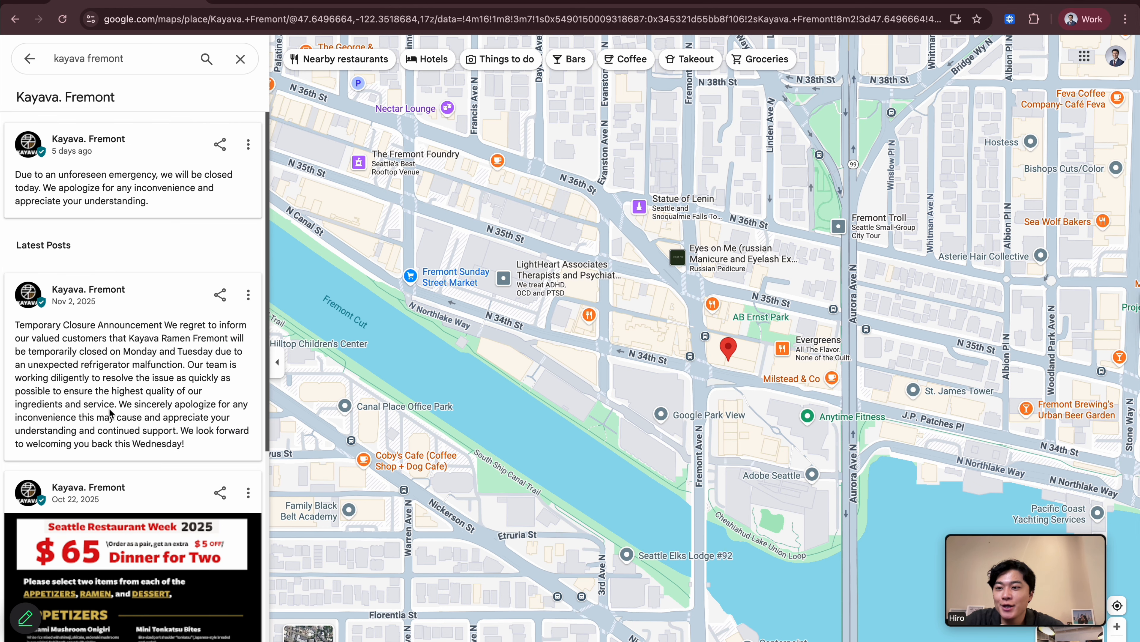
scroll(110, 412, "down", 5)
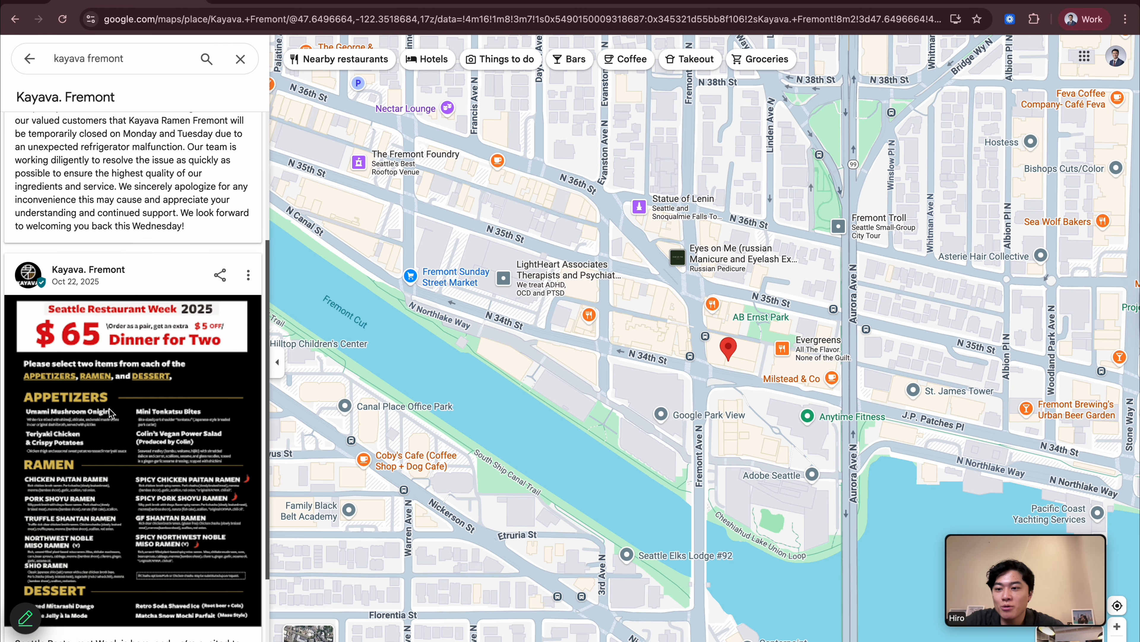
scroll(110, 412, "down", 1)
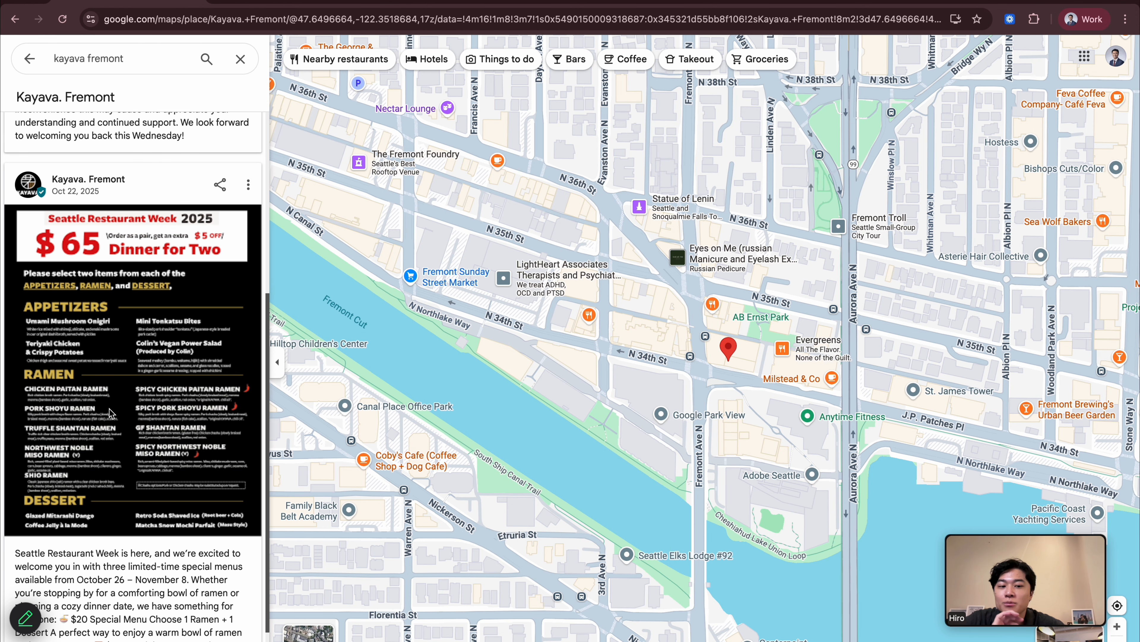
scroll(168, 243, "down", 1)
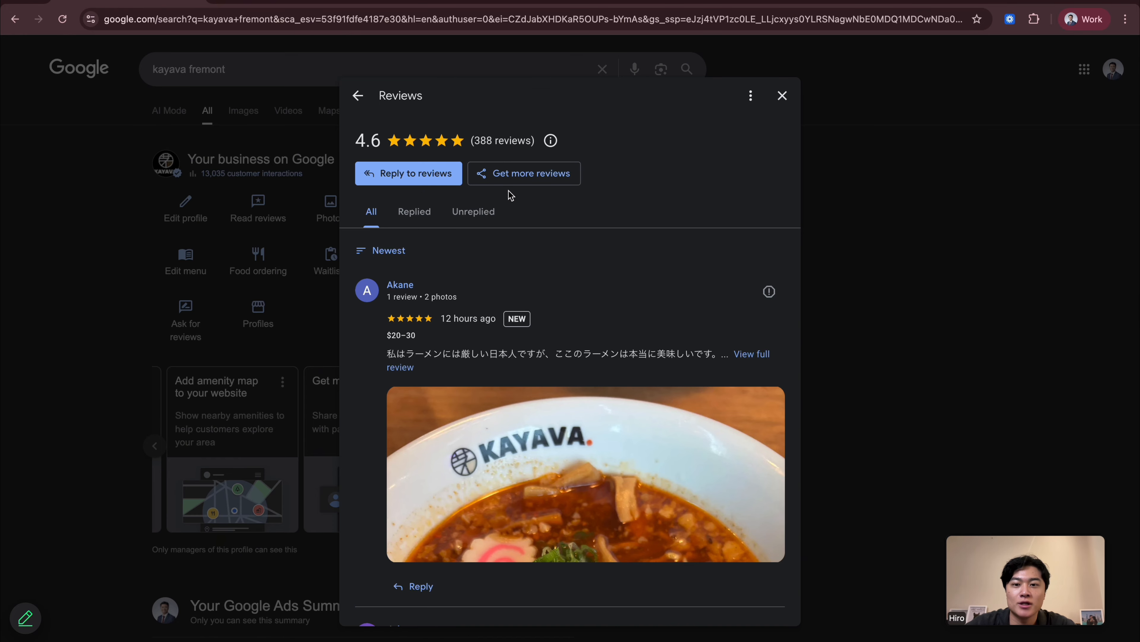
- Open the sharing option for getting more reviews from the profile's reviews
left_click(537, 173)
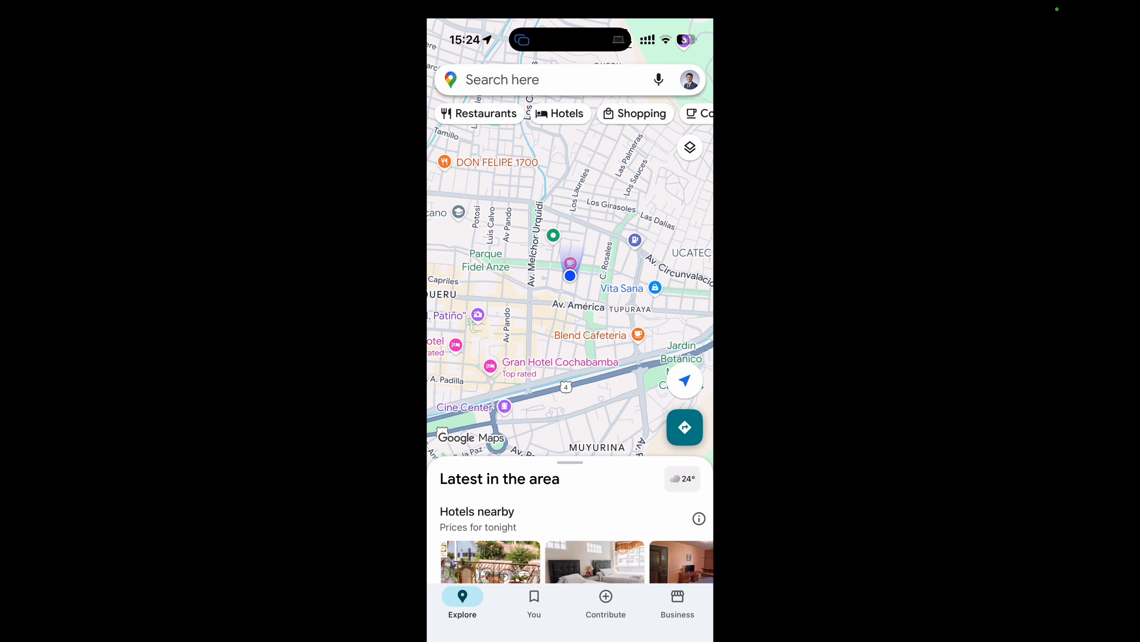
- In the Google Maps mobile app, open the business section and browse the list of managed Business Profiles
left_click(677, 603)
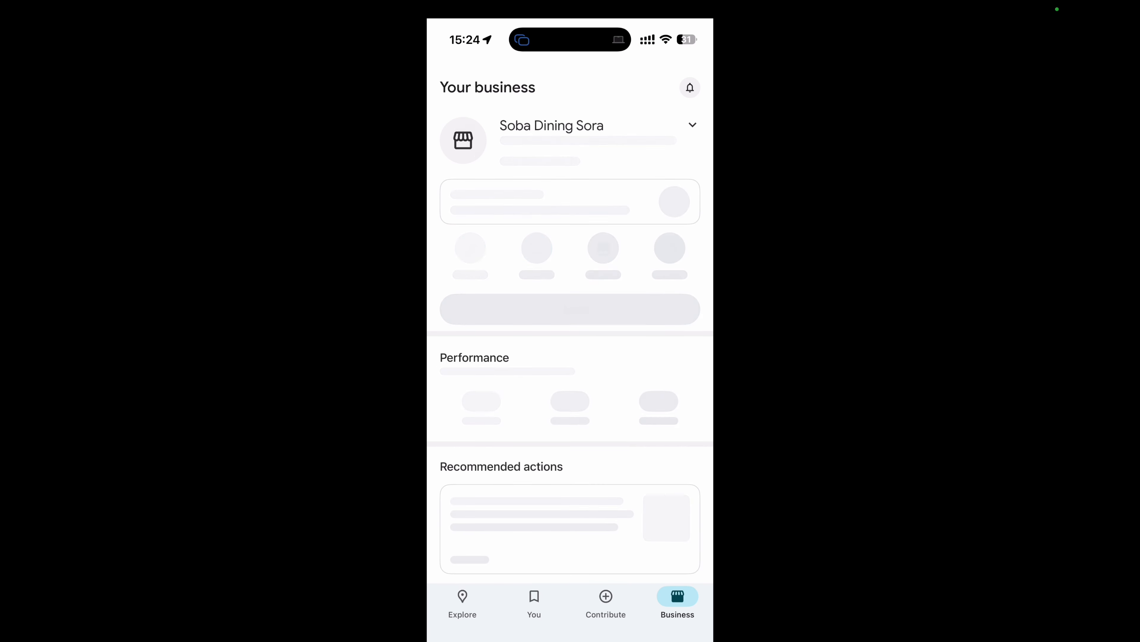
left_click(692, 125)
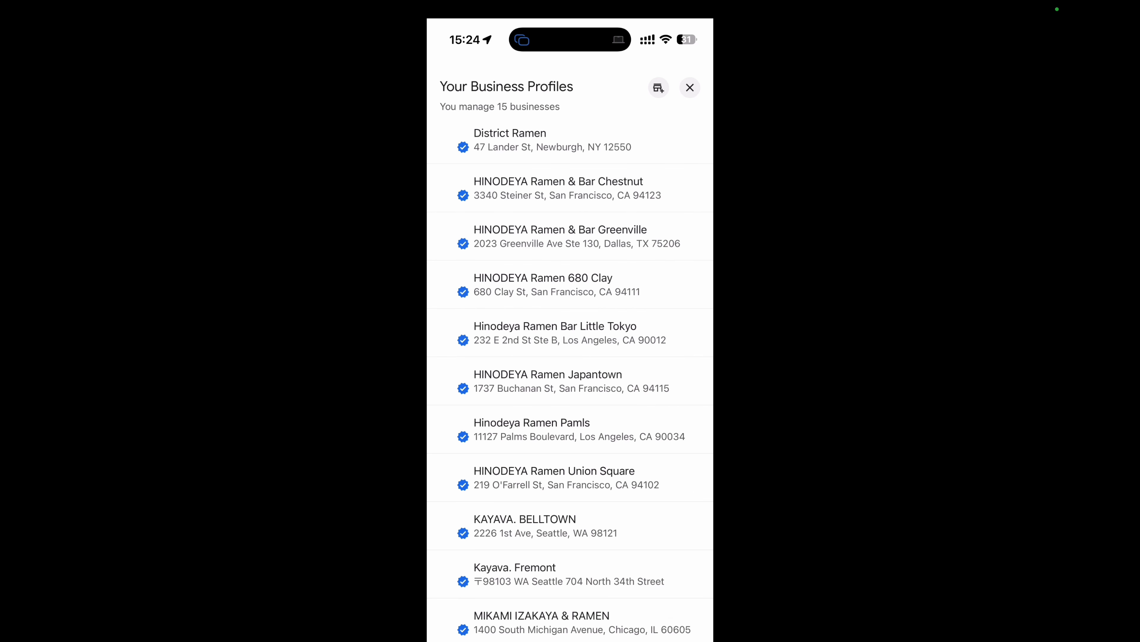
scroll(571, 359, "down", 6)
scroll(570, 359, "up", 7)
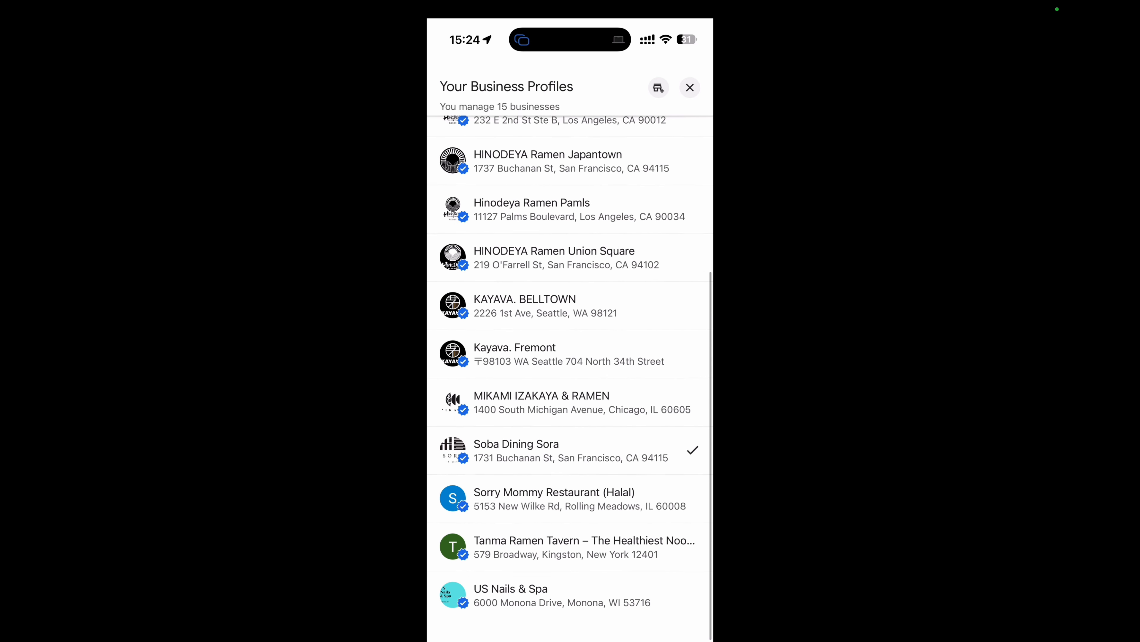